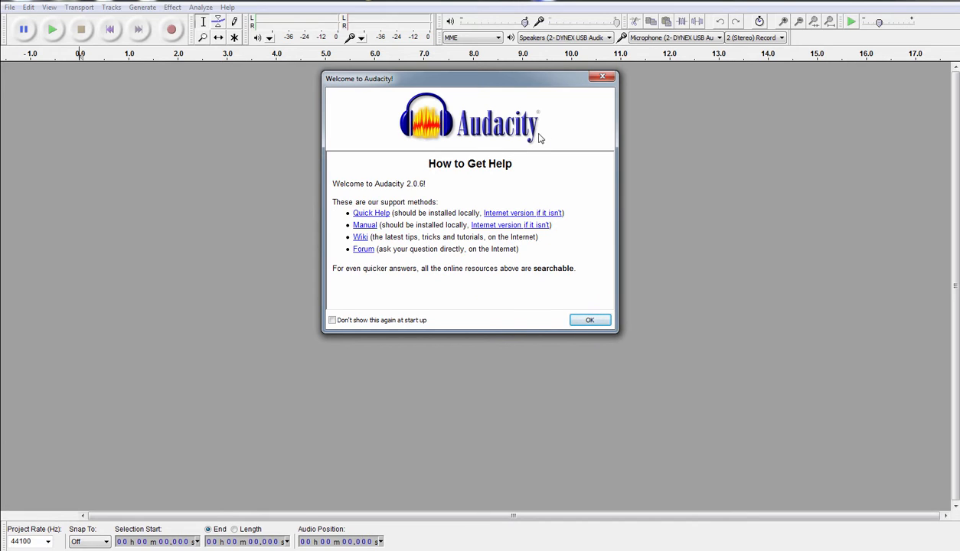
- Dismiss the 'Welcome to Audacity' help dialog with OK
click(588, 318)
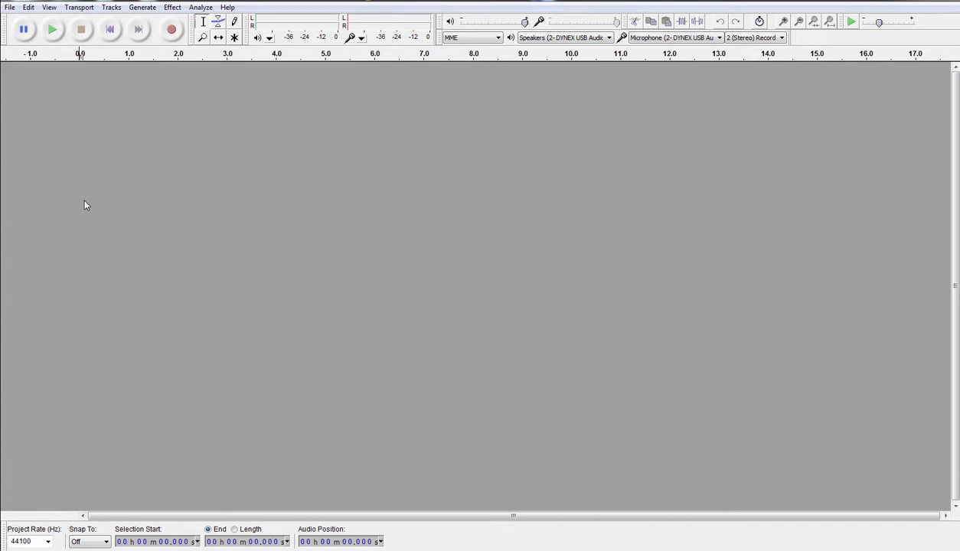
- Open the Raw Interview recording from the interviewee's folder under Dropbox > BIM Interviews
click(11, 8)
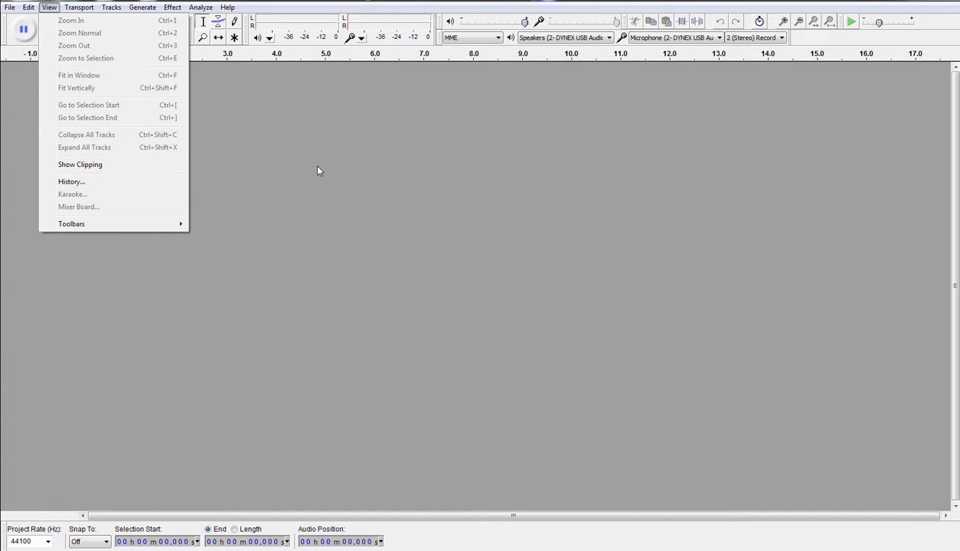
click(30, 33)
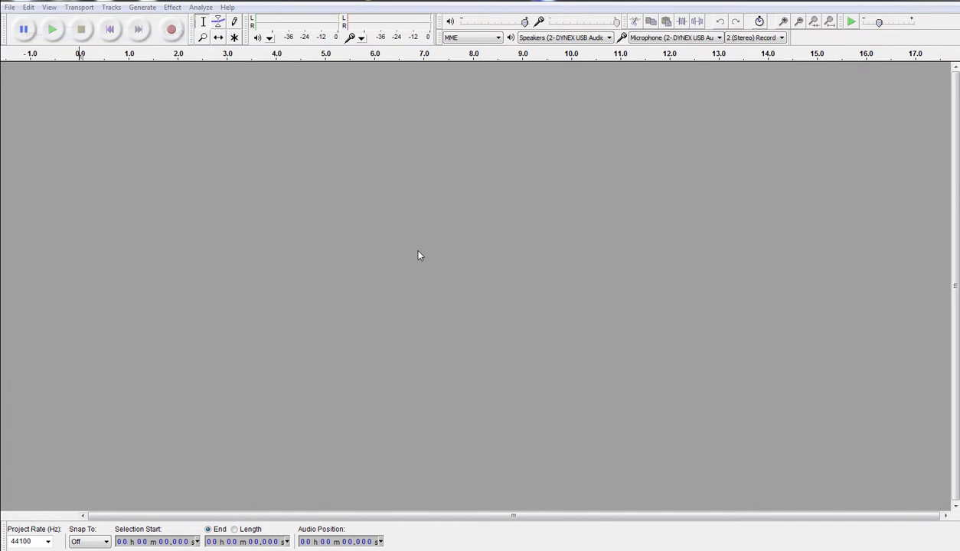
click(318, 75)
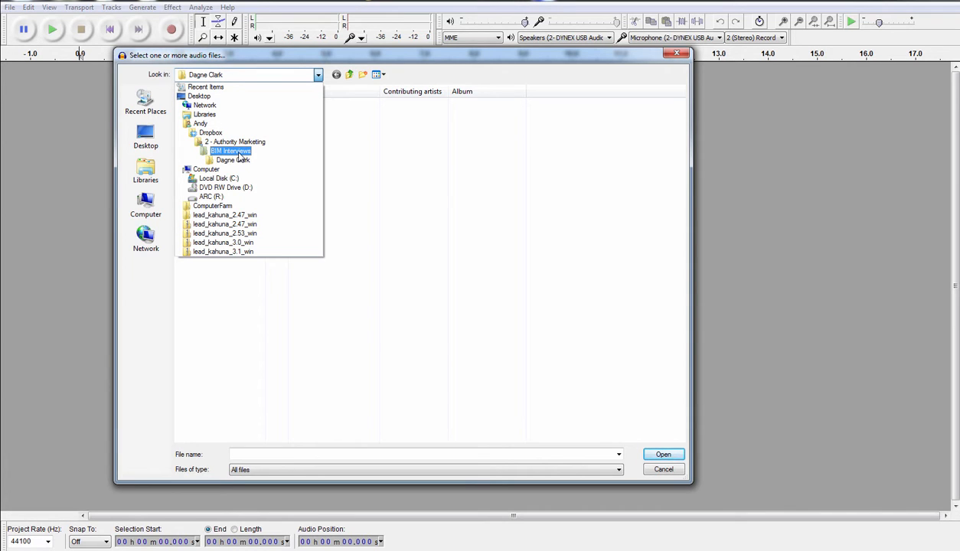
click(237, 160)
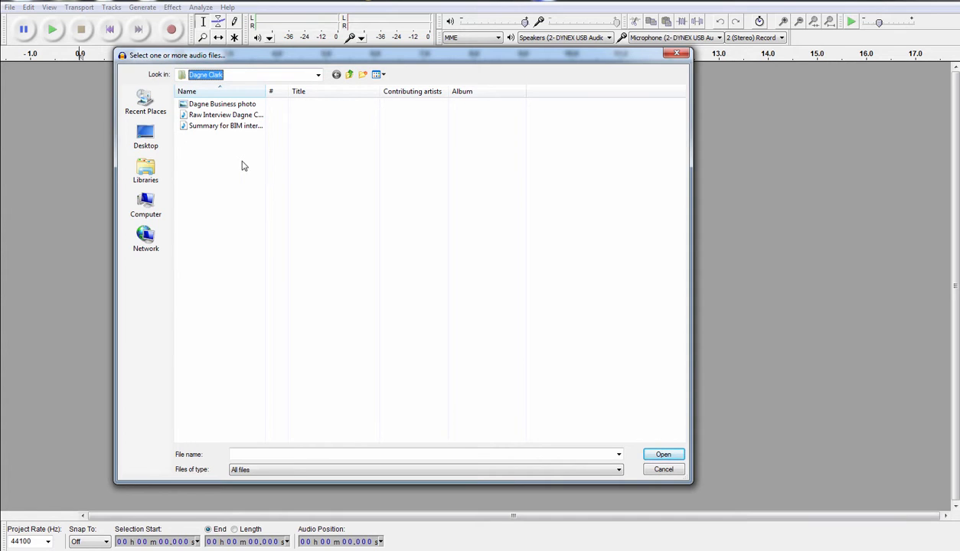
click(228, 115)
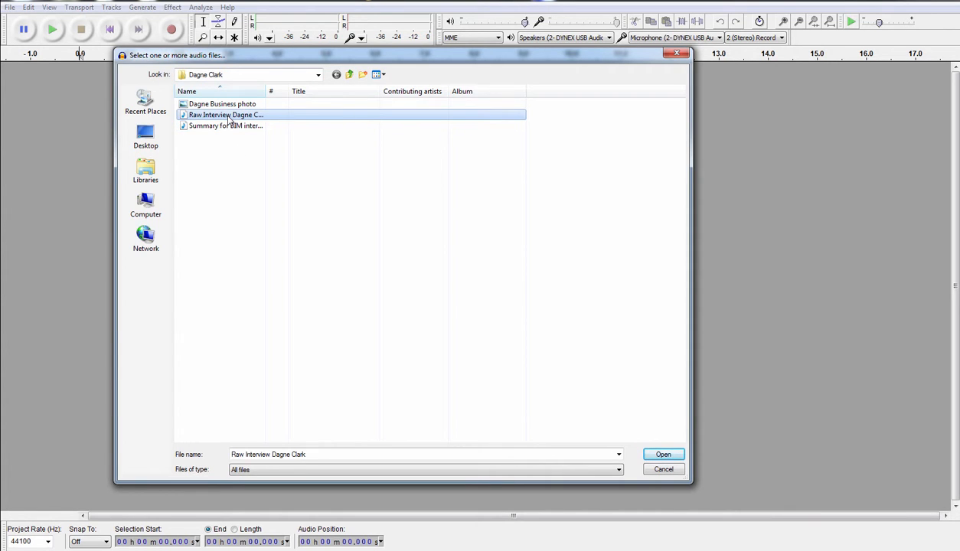
double_click(228, 117)
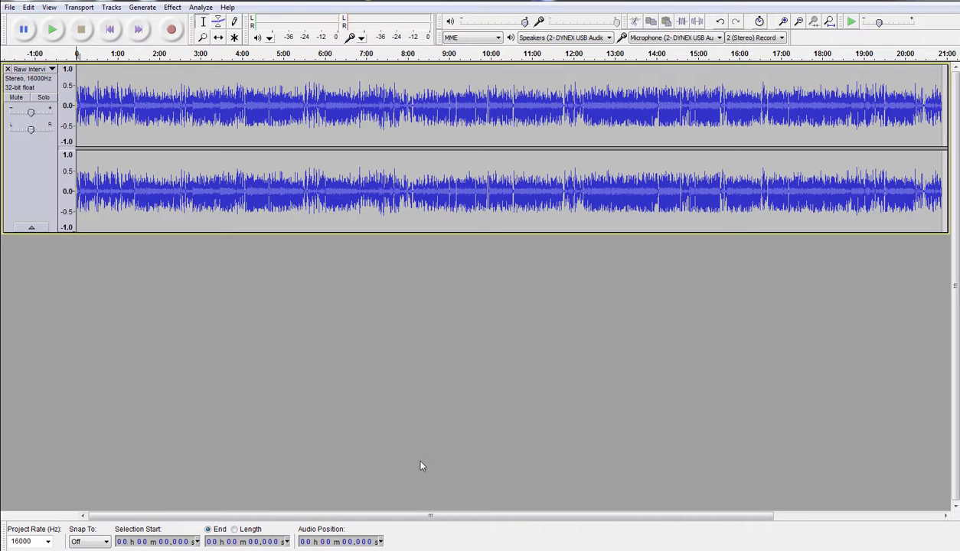
drag(442, 517, 622, 524)
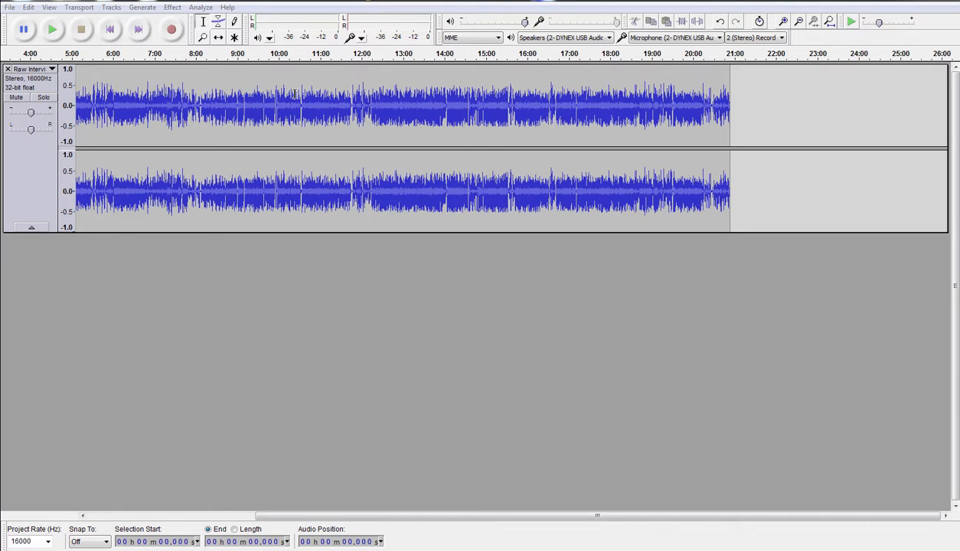
drag(170, 113, 490, 116)
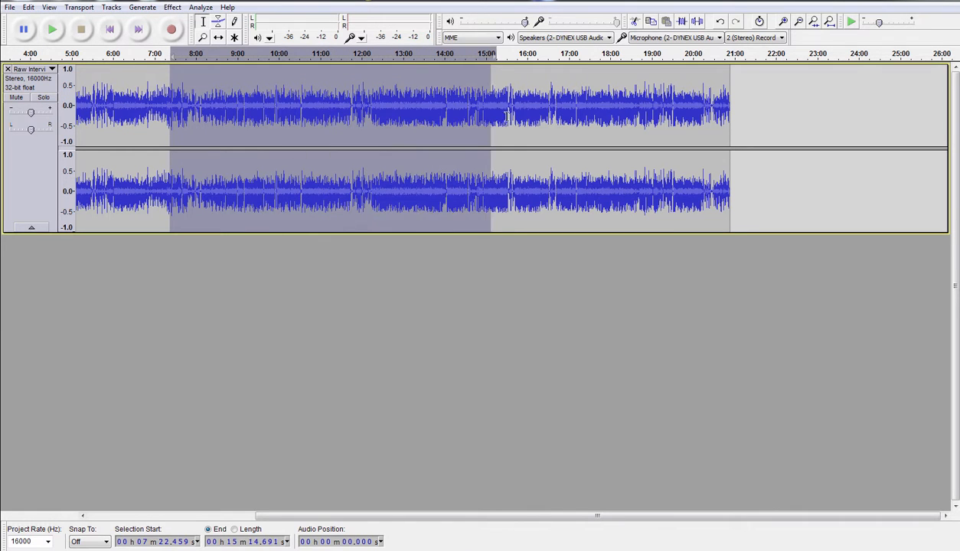
click(541, 115)
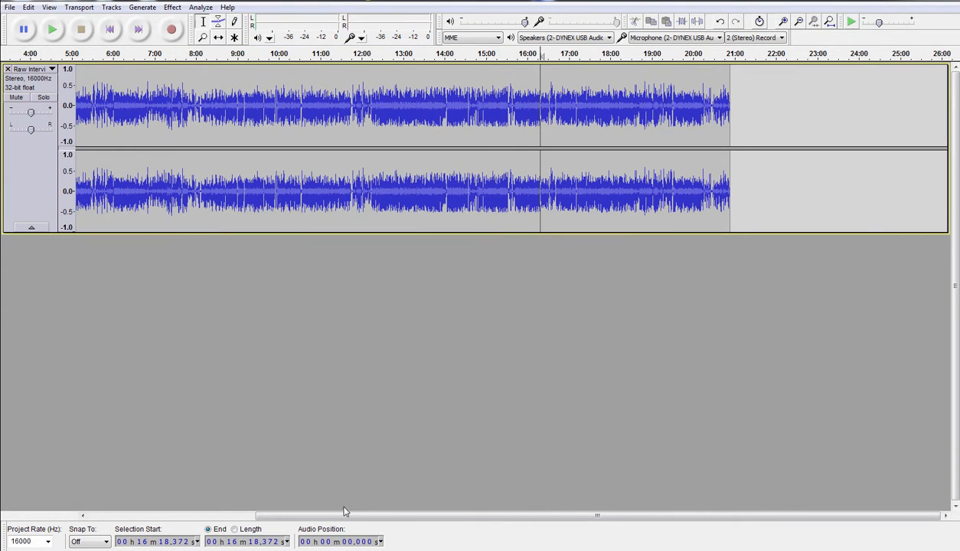
drag(344, 512, 62, 523)
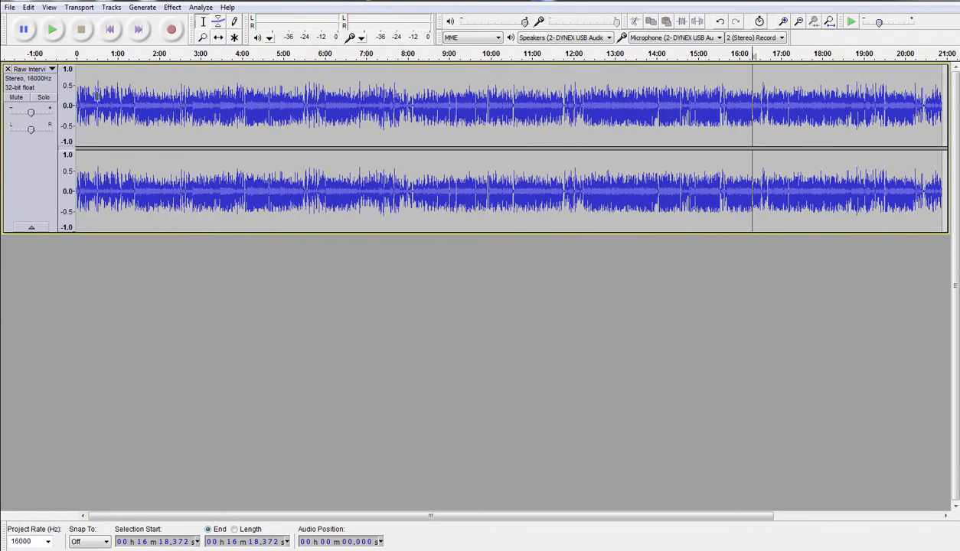
click(112, 31)
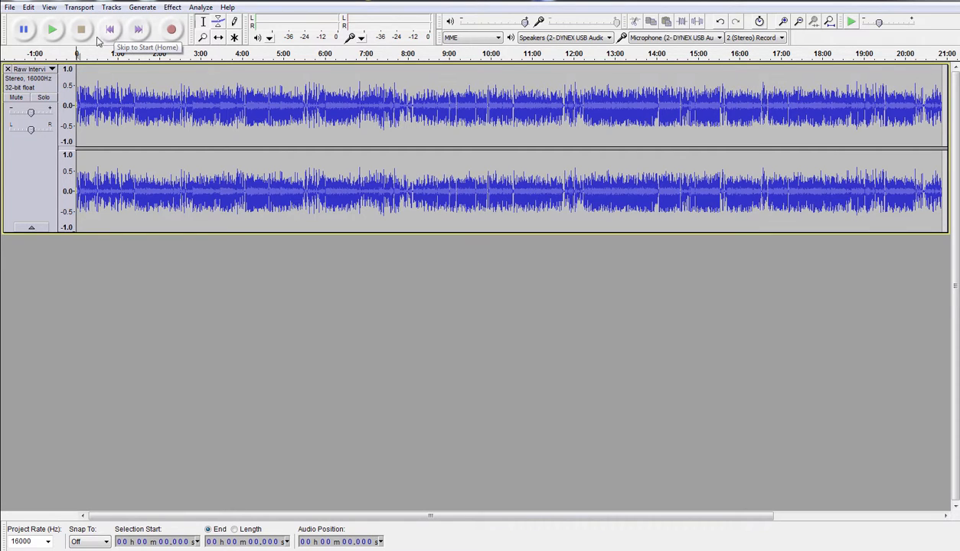
click(52, 30)
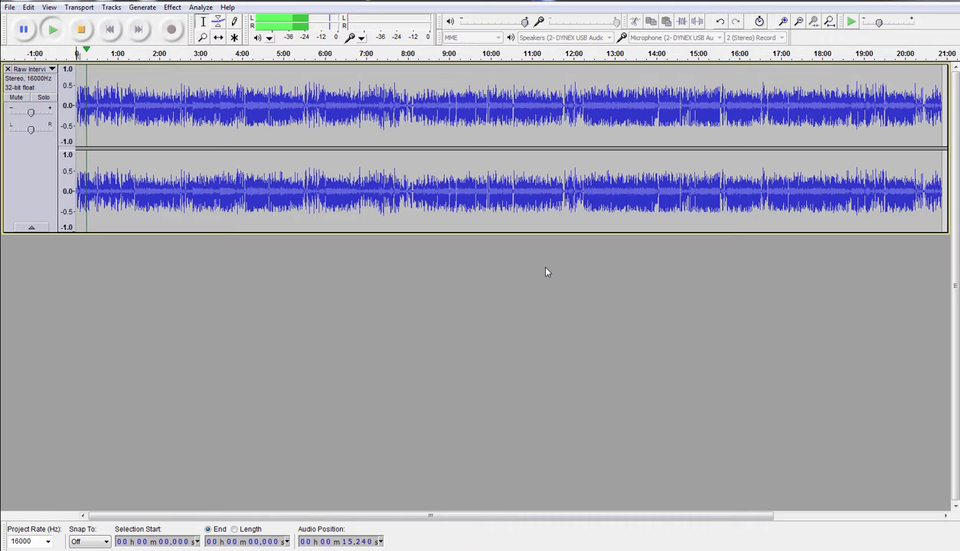
key(space)
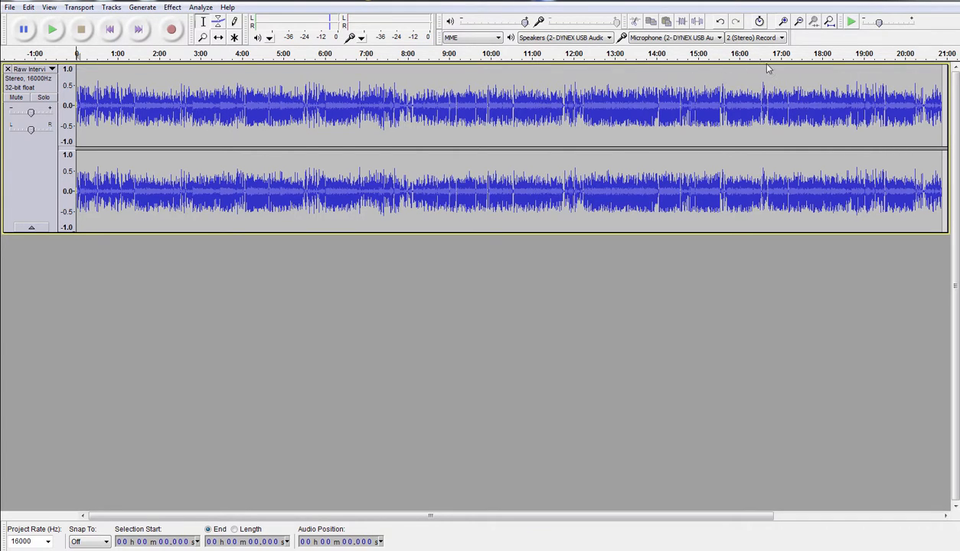
- Zoom in on the opening seconds and play them from the start to find where speech begins
click(785, 23)
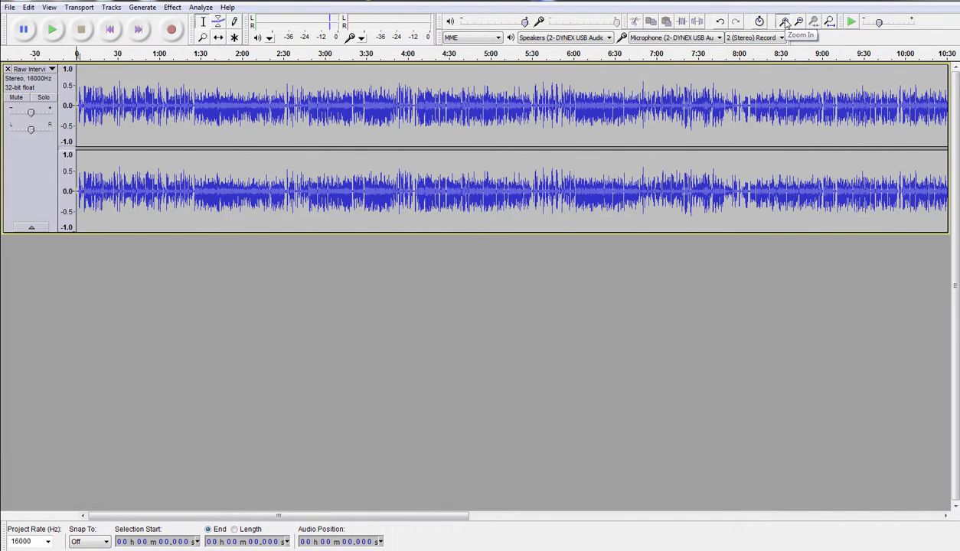
click(784, 23)
click(784, 23)
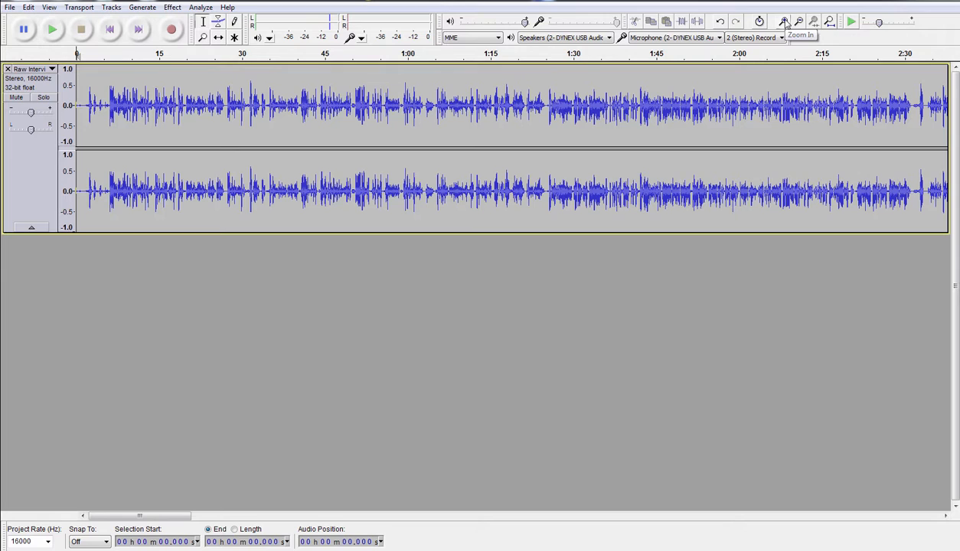
click(784, 23)
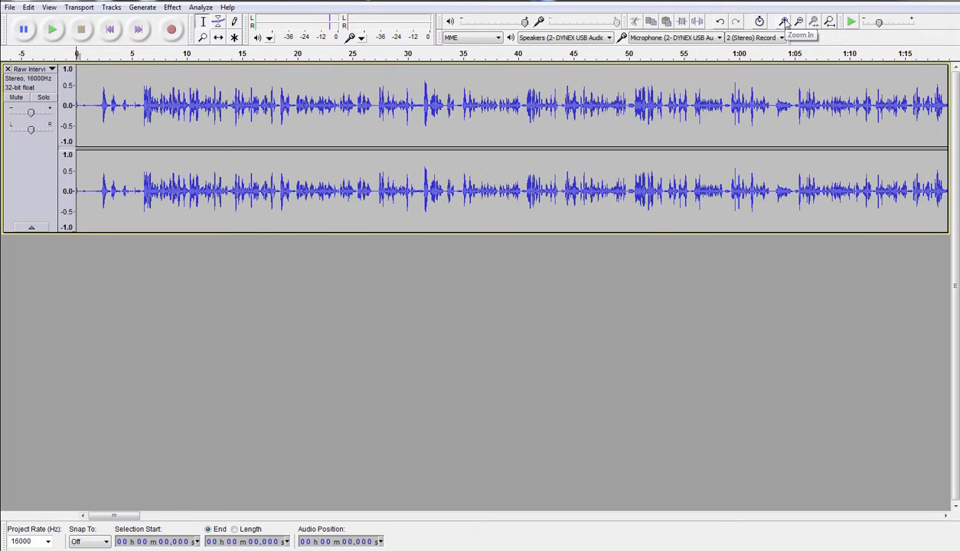
click(118, 105)
click(150, 104)
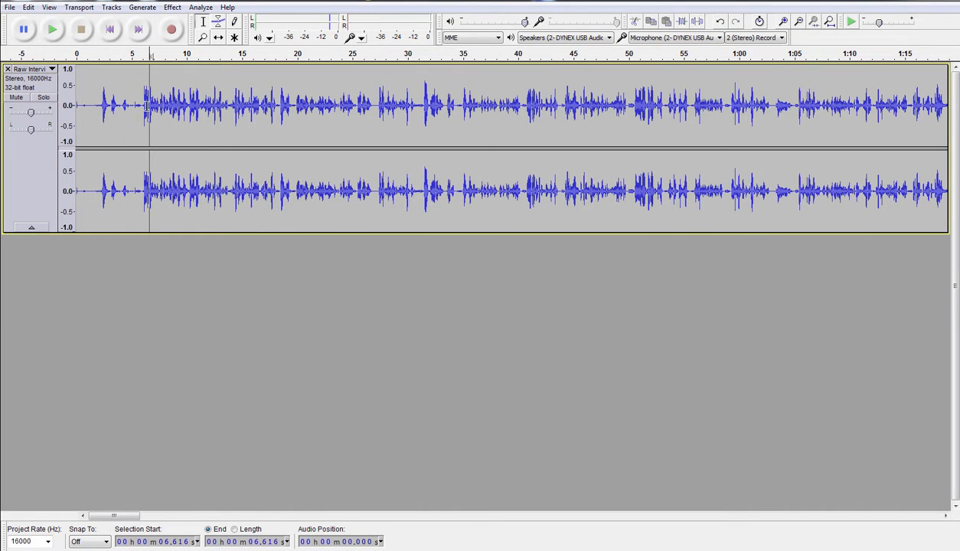
click(104, 105)
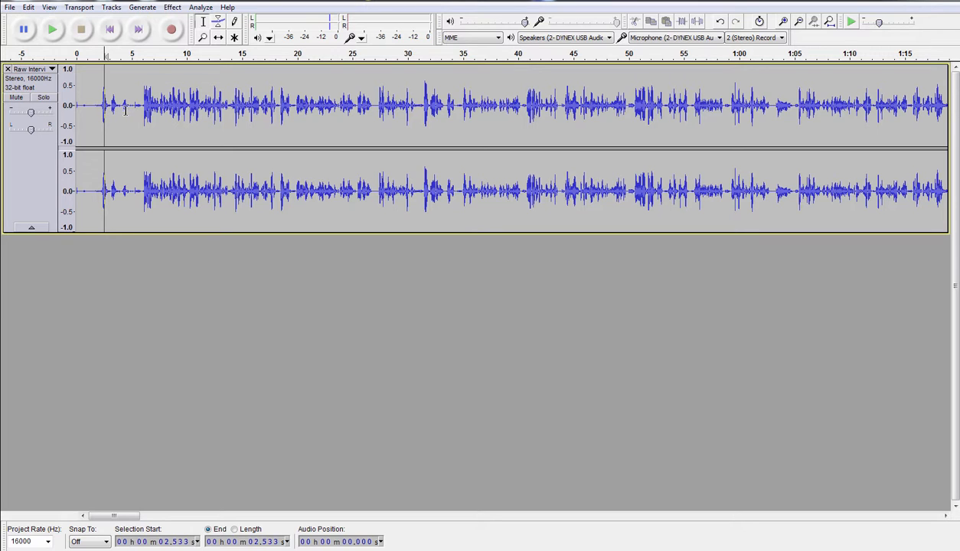
click(110, 30)
click(53, 32)
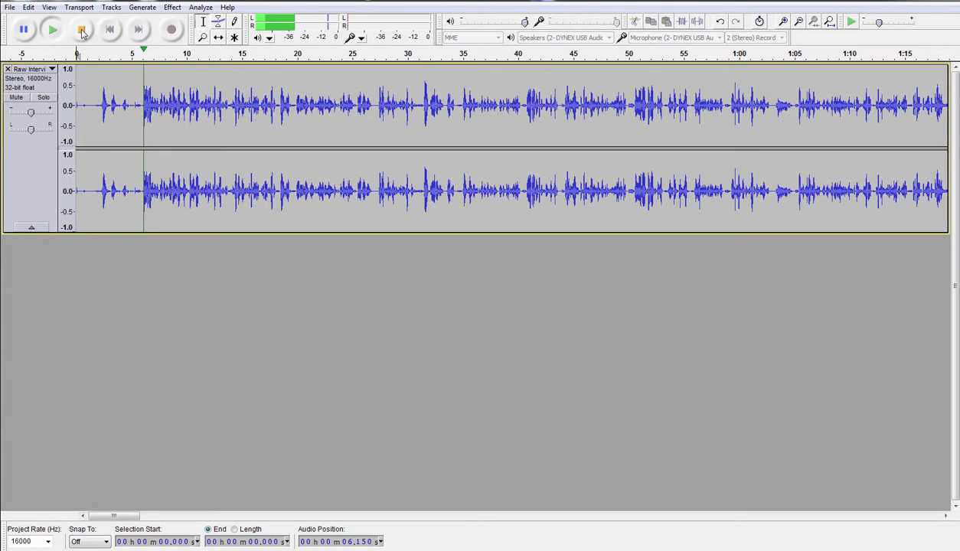
click(81, 30)
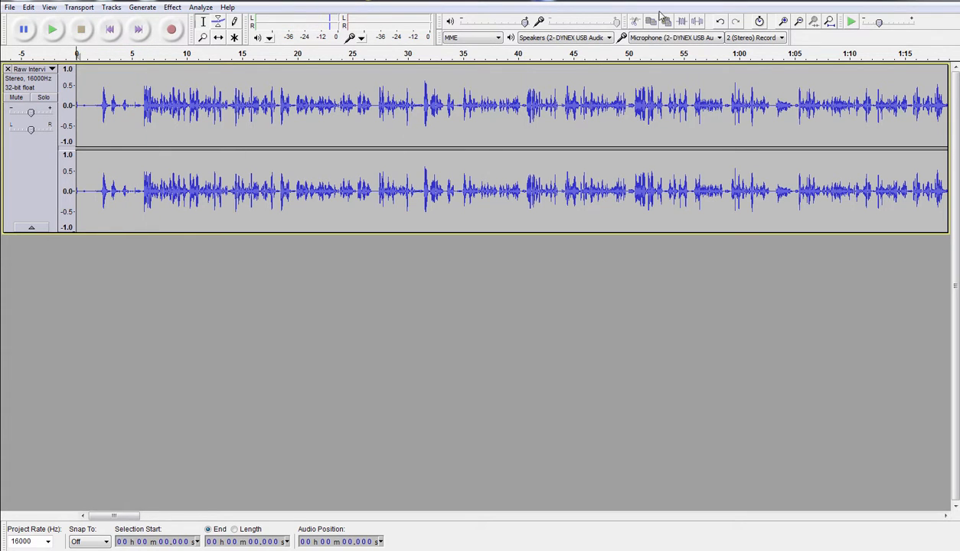
- Zoom to single-second detail, set the edit point at 5.298 s, and play from there
click(785, 23)
click(784, 23)
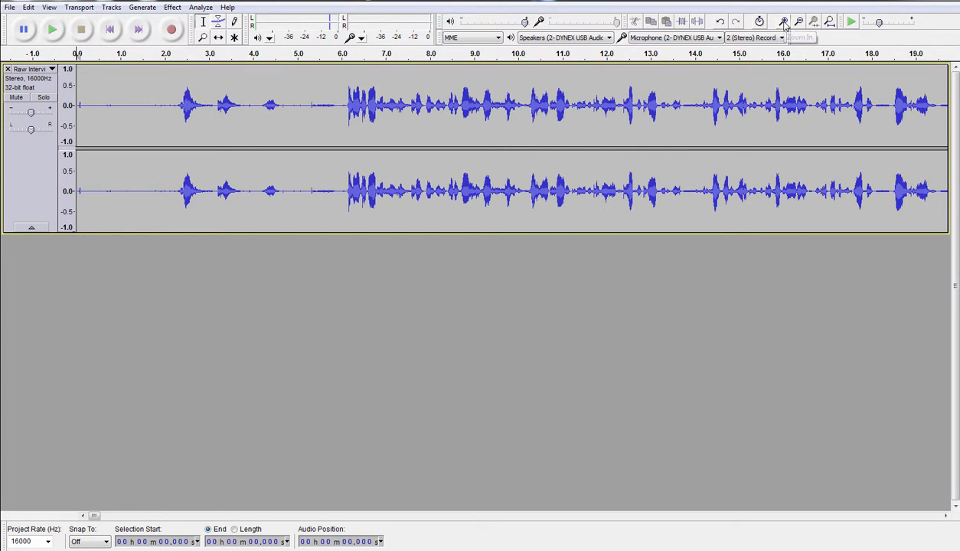
click(310, 109)
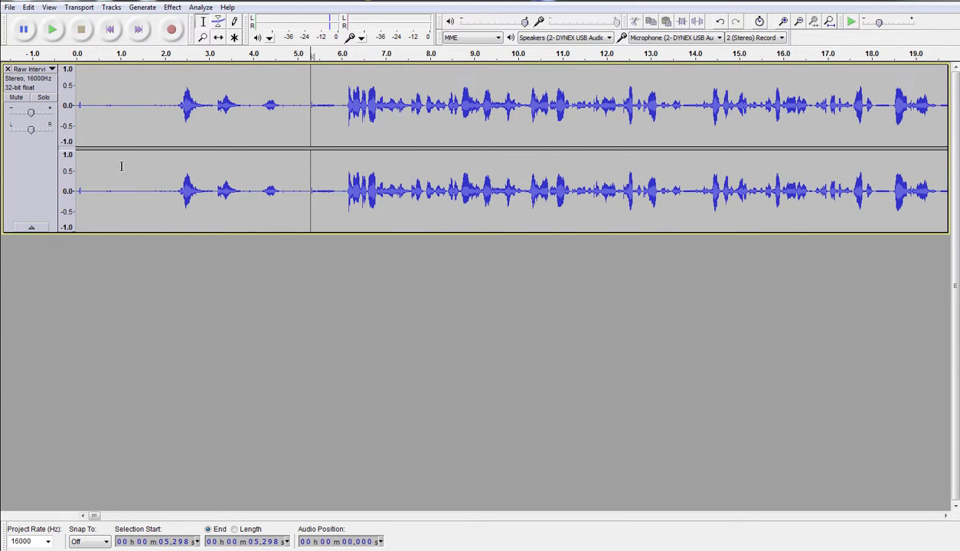
click(53, 30)
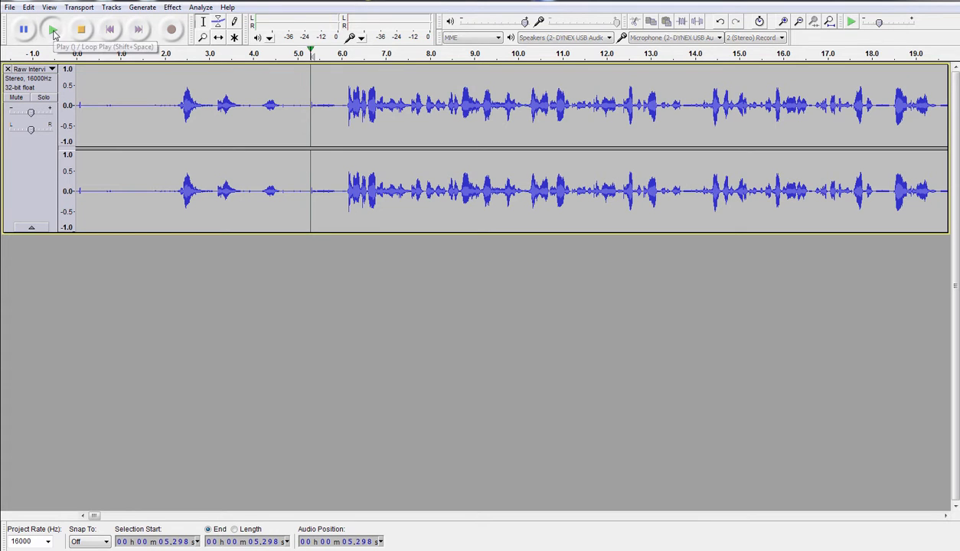
click(82, 32)
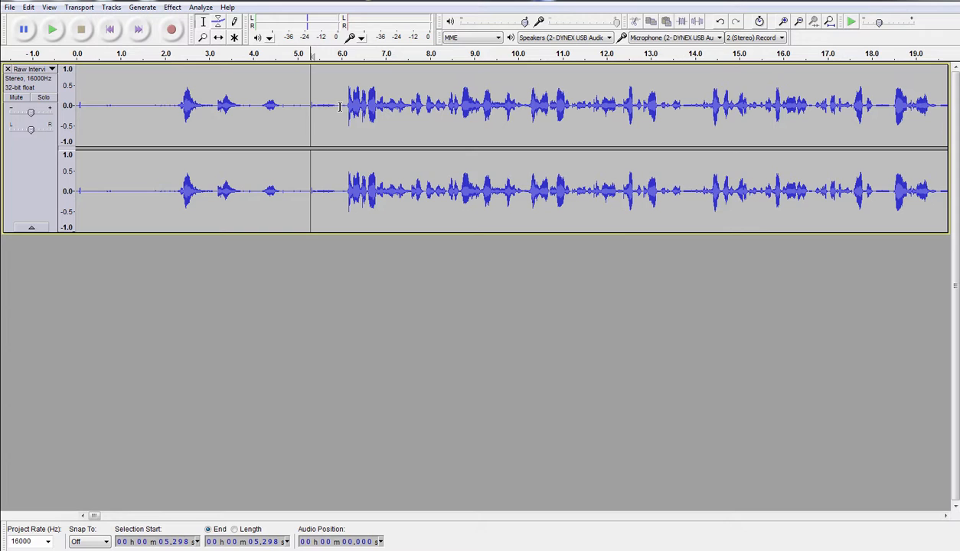
- Select the first six seconds (0.0–6.0 s) across both channels and cut them
drag(340, 107, 50, 122)
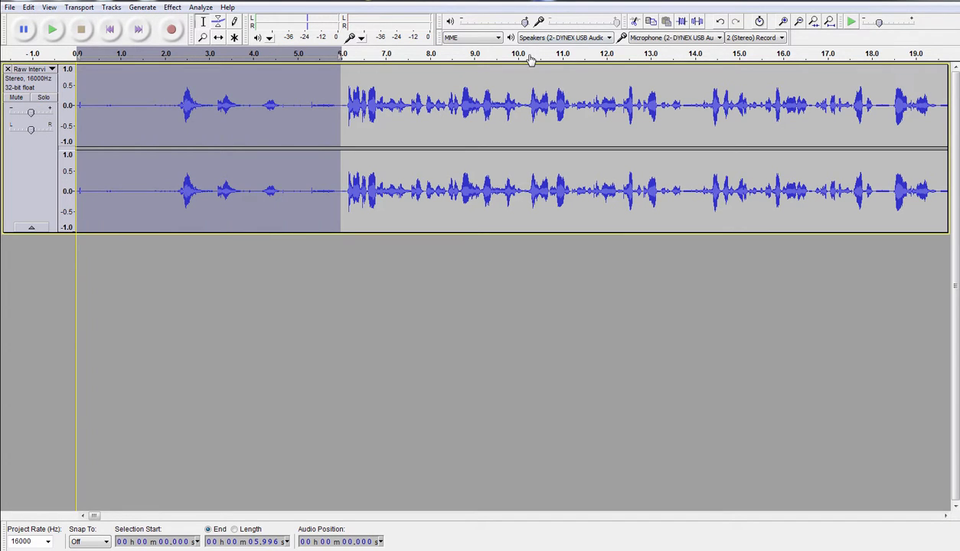
click(636, 23)
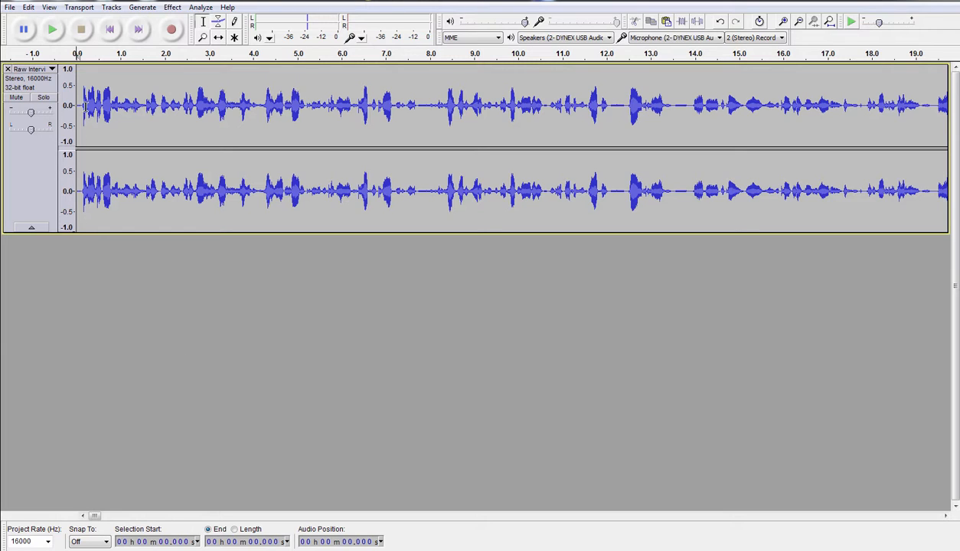
drag(82, 105, 72, 107)
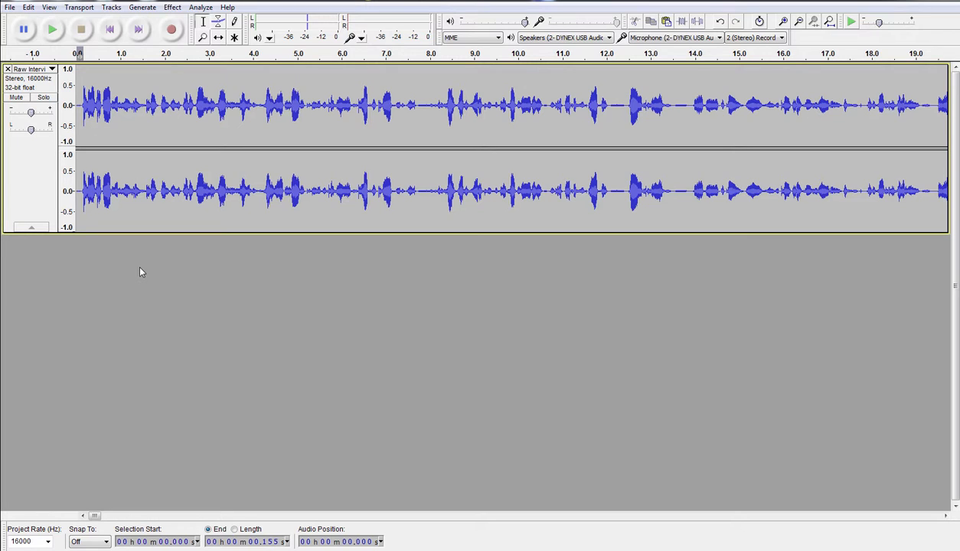
click(53, 30)
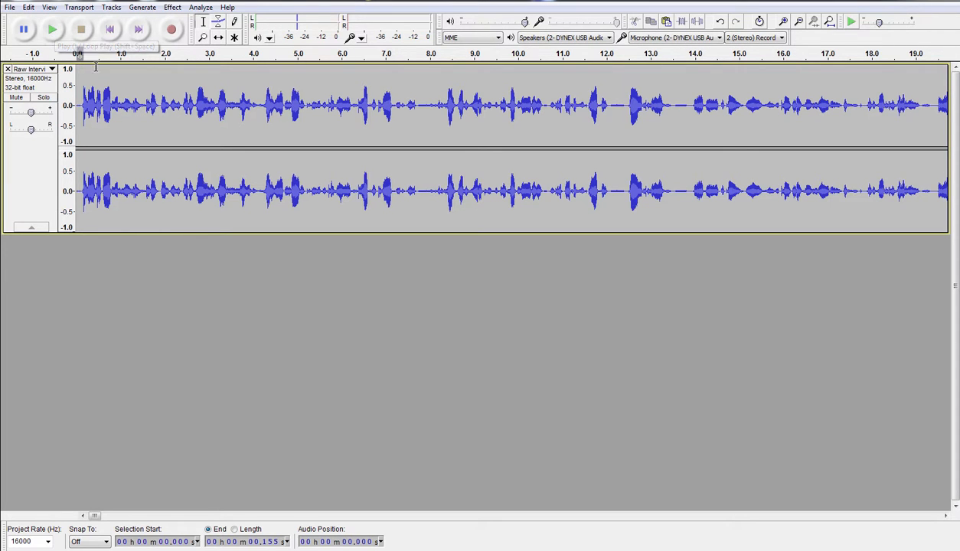
click(94, 101)
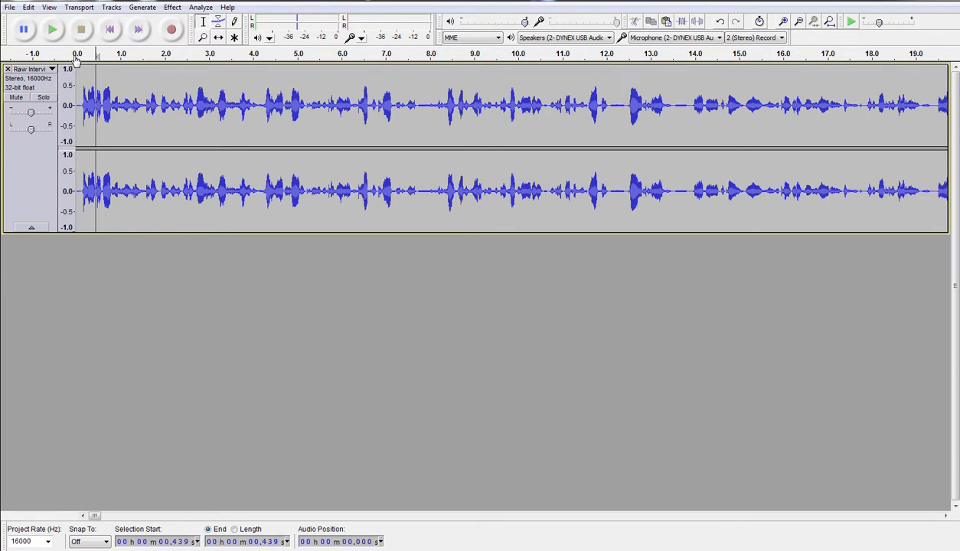
click(112, 31)
click(51, 32)
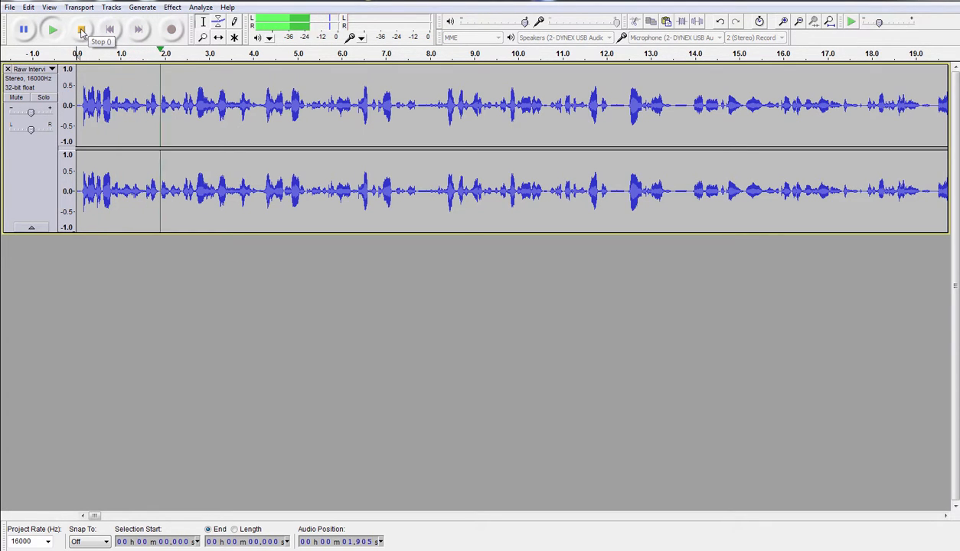
click(82, 30)
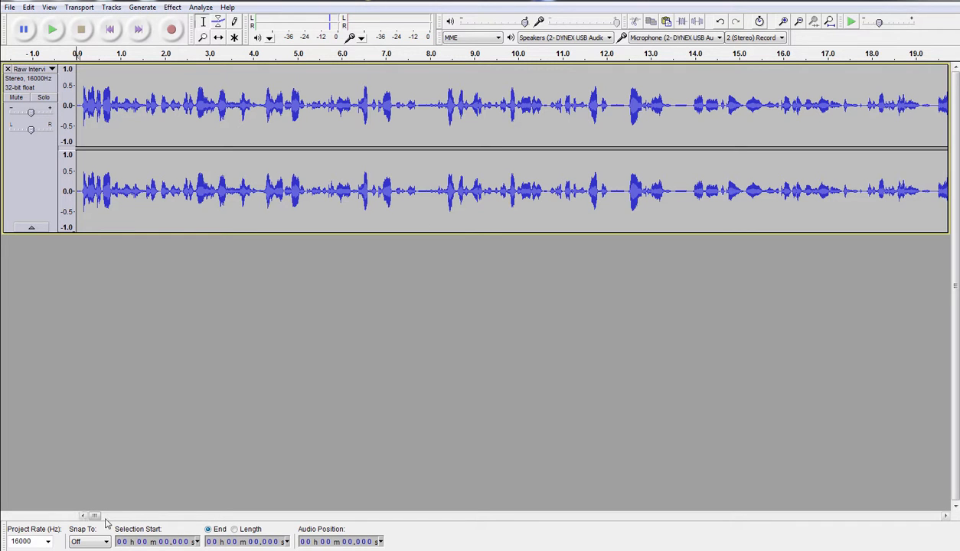
- Scroll to the end of the track and play the closing part of the interview
drag(94, 519, 929, 489)
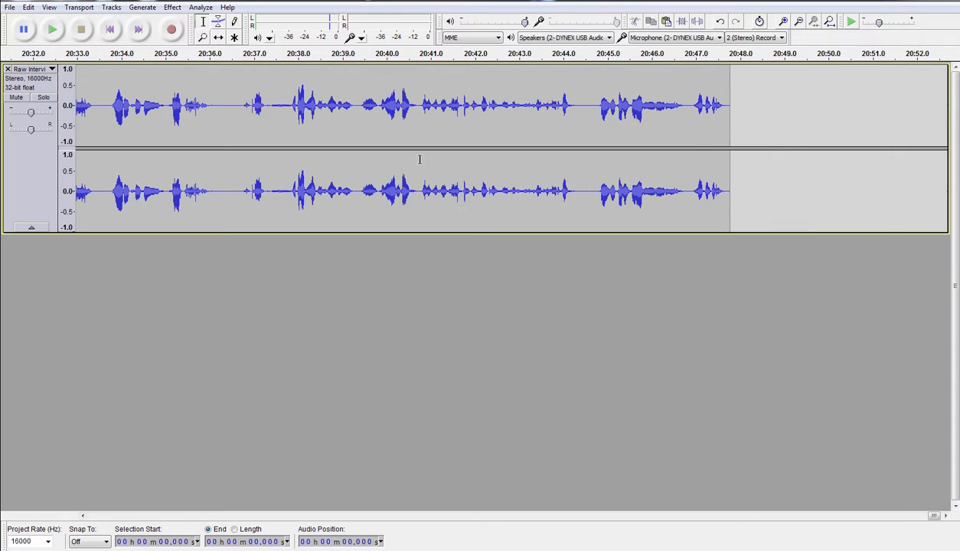
click(244, 103)
click(53, 32)
- Select from 20:46.77 to the end of the track and cut the trailing audio
drag(689, 107, 737, 109)
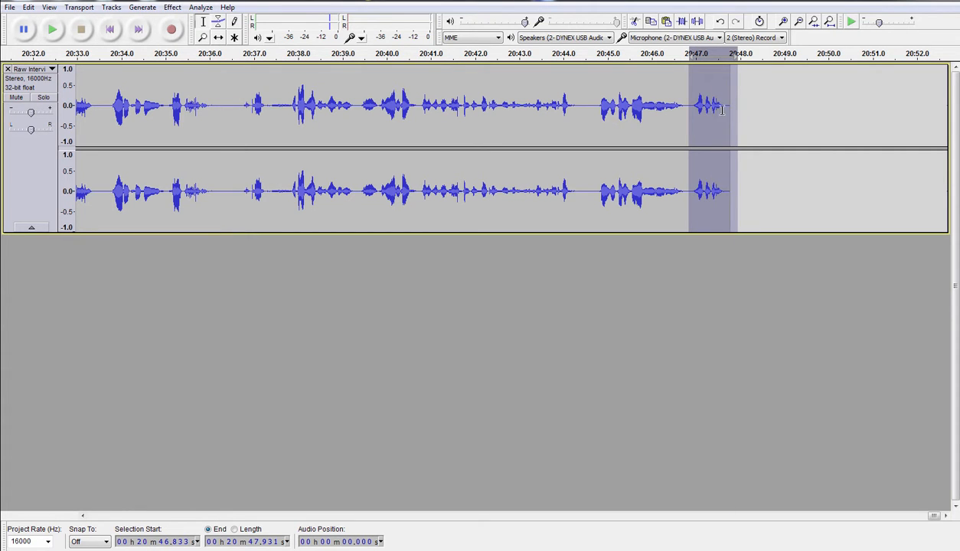
click(687, 109)
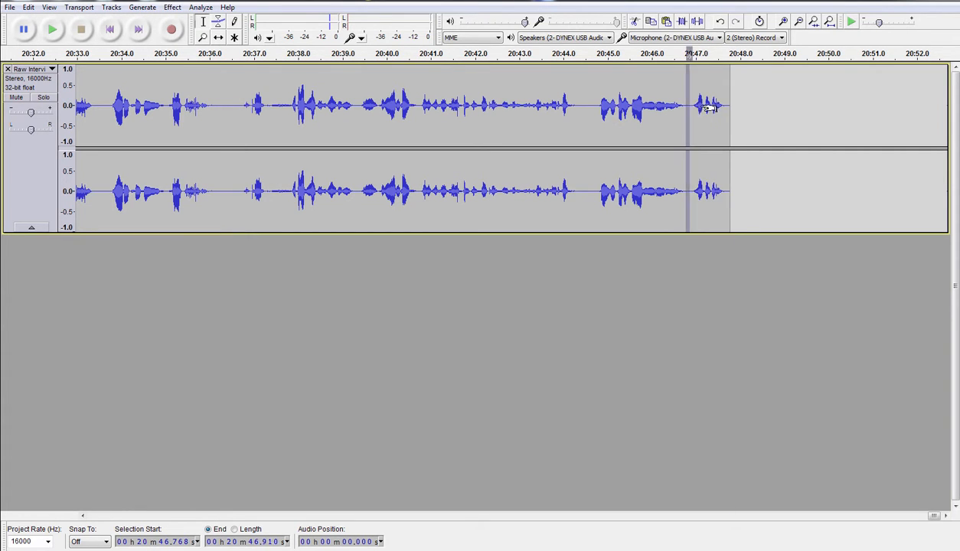
drag(694, 108, 751, 112)
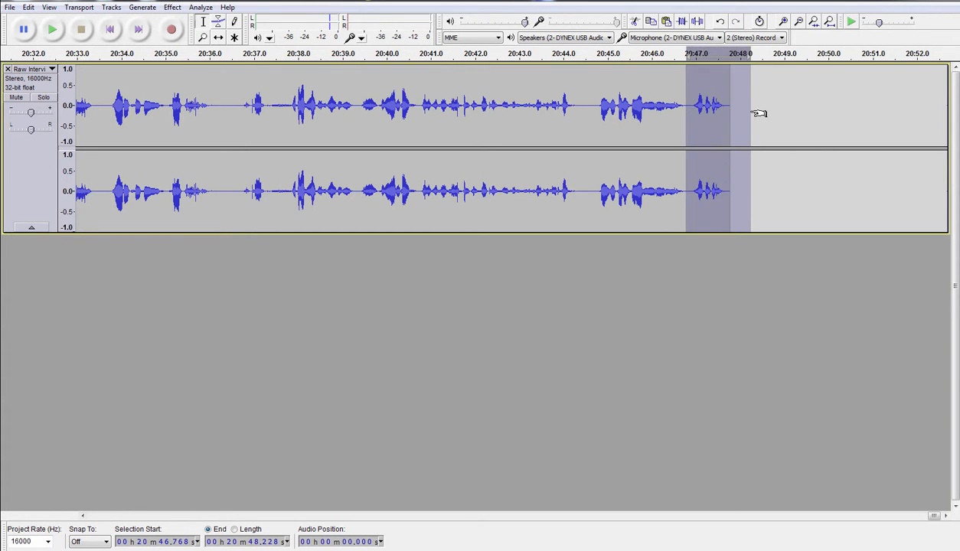
click(637, 23)
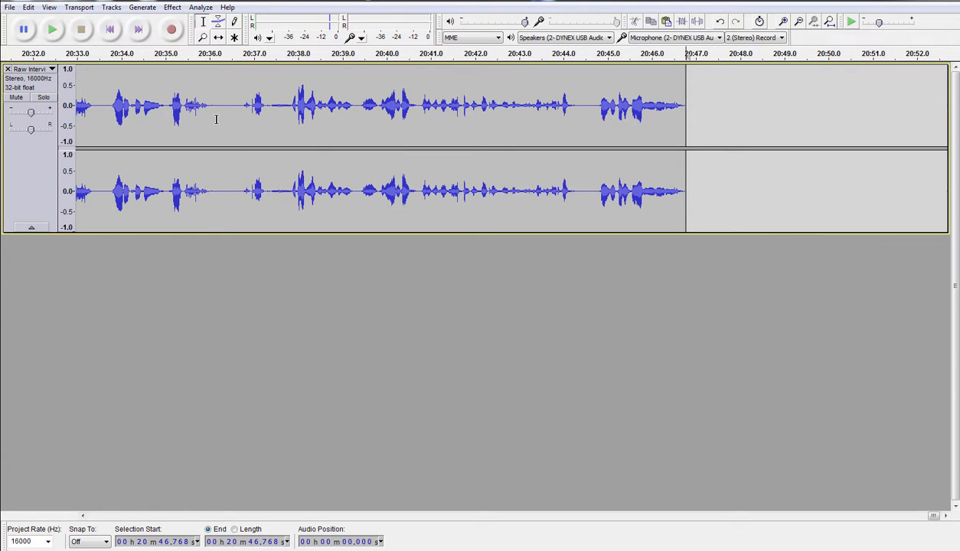
click(10, 7)
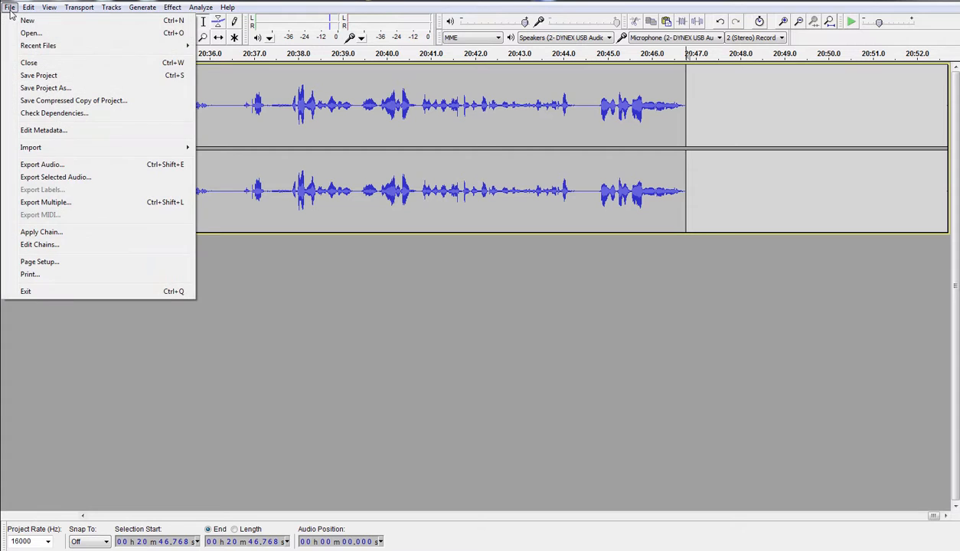
- Export the interview as an MP3 named 'Final interview', then bring the BIM Interviews window into view
click(43, 164)
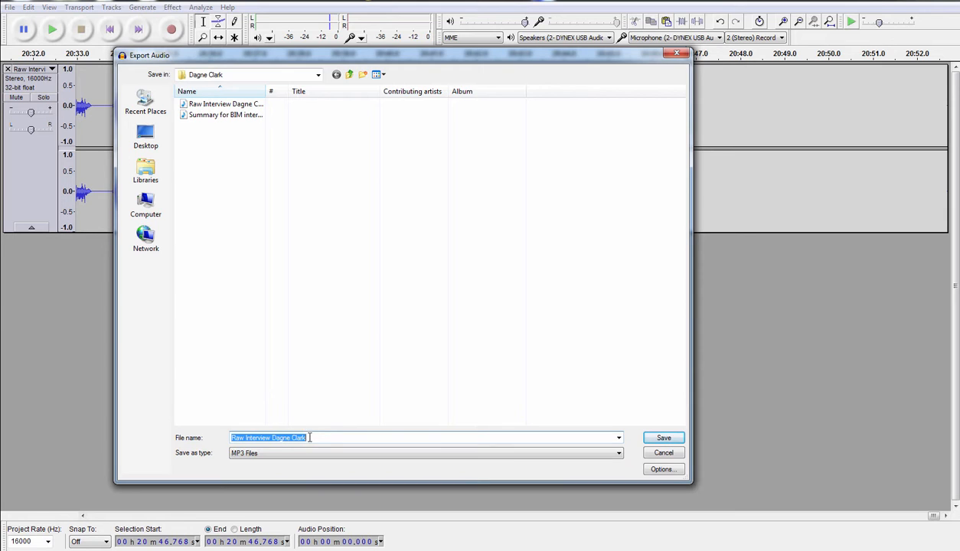
drag(310, 439, 203, 444)
text(Final inter)
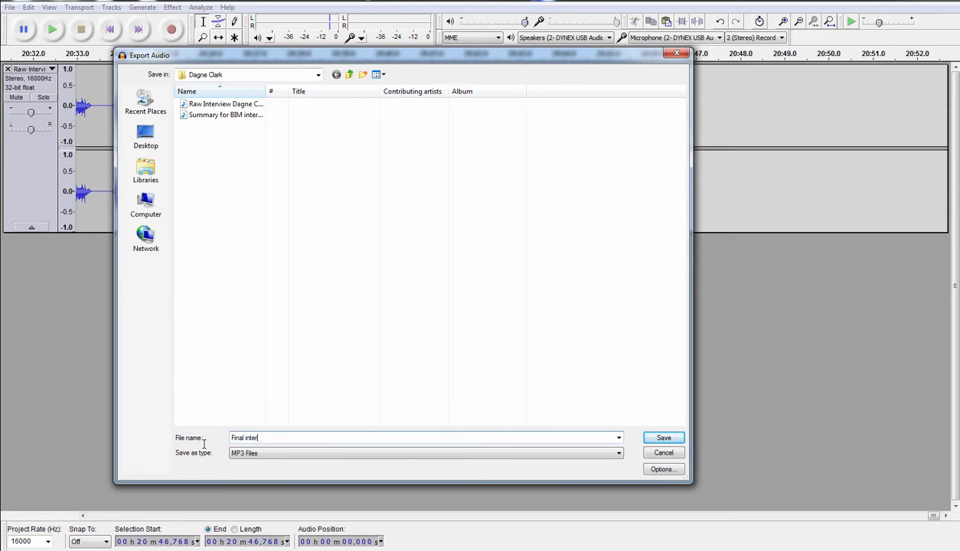
click(651, 438)
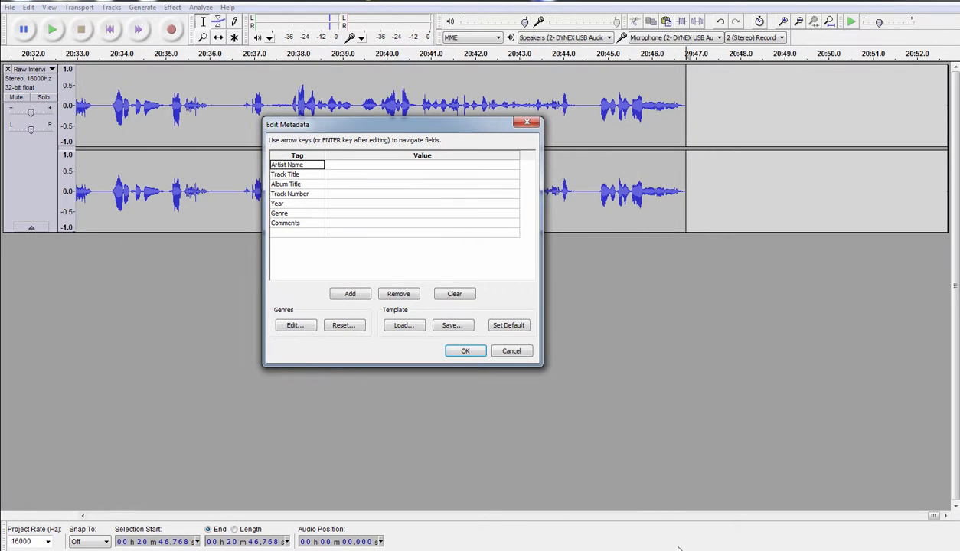
click(465, 354)
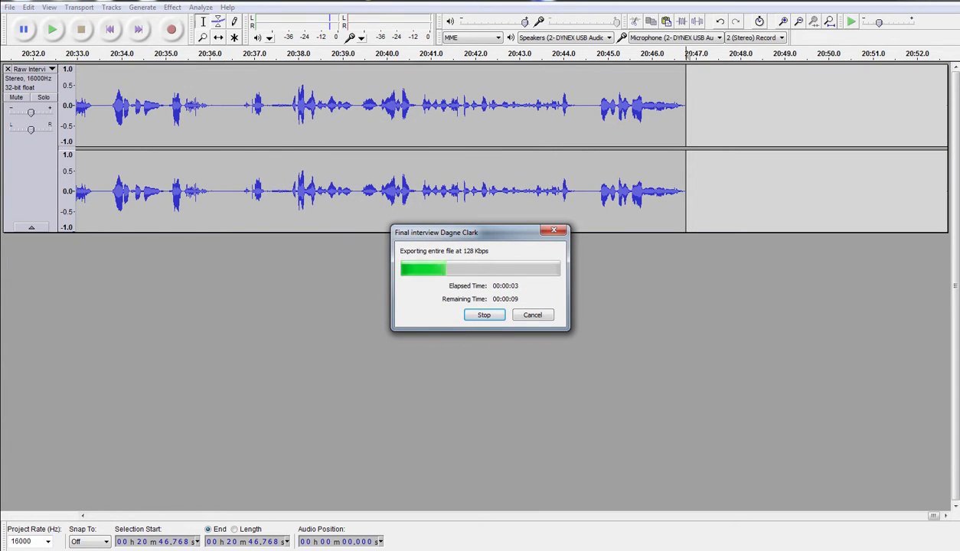
mouse_move(87, 550)
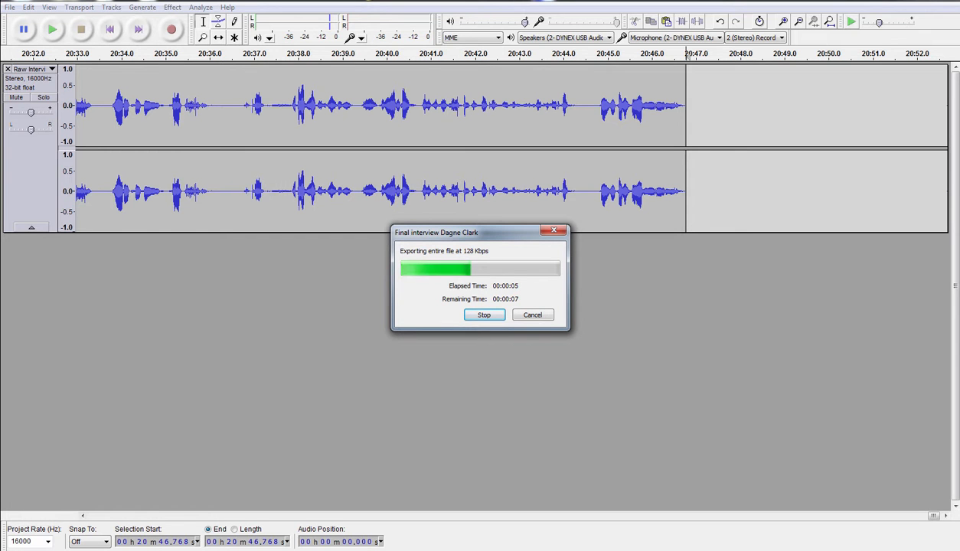
drag(0, 73, 414, 95)
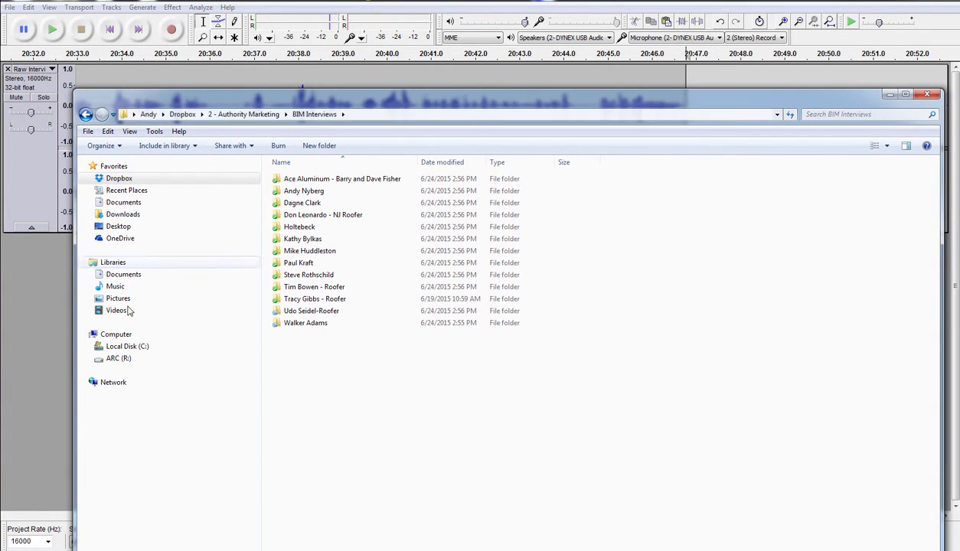
- Check the export in the interviewee's folder, then drag the Explorer window off screen
double_click(306, 203)
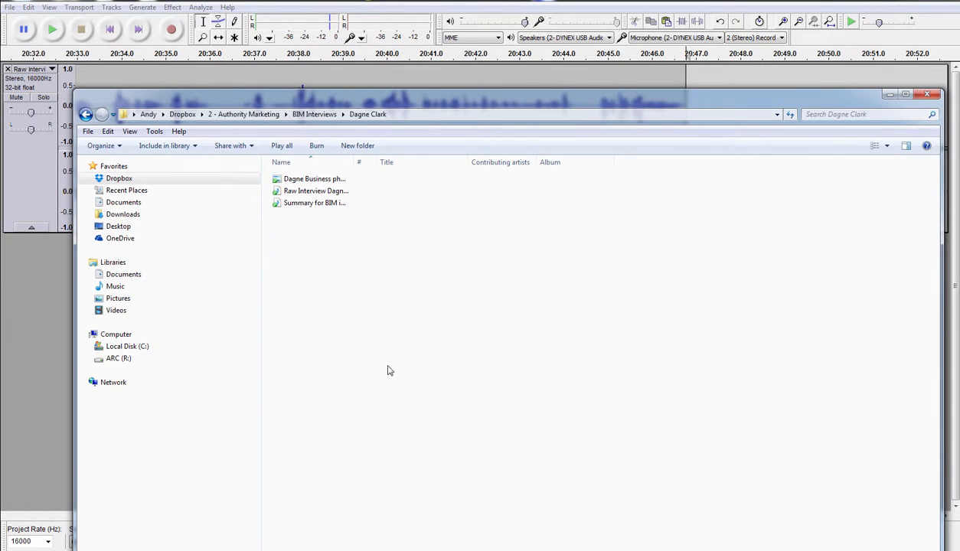
drag(447, 114, 412, 158)
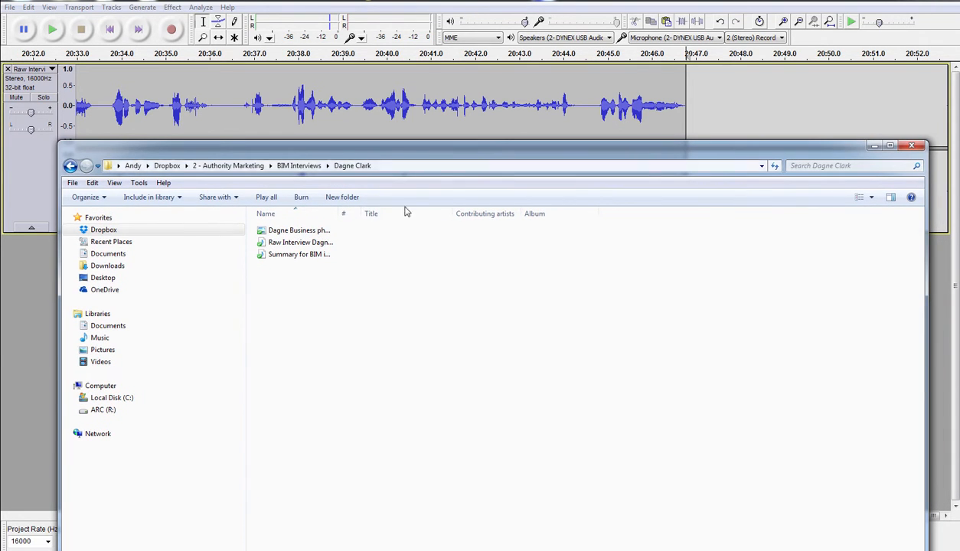
drag(340, 212, 417, 212)
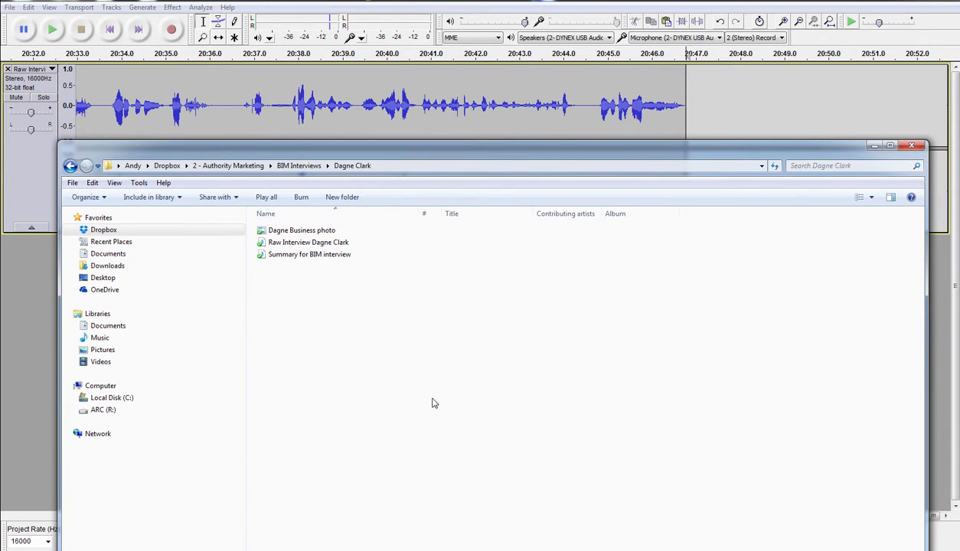
click(318, 166)
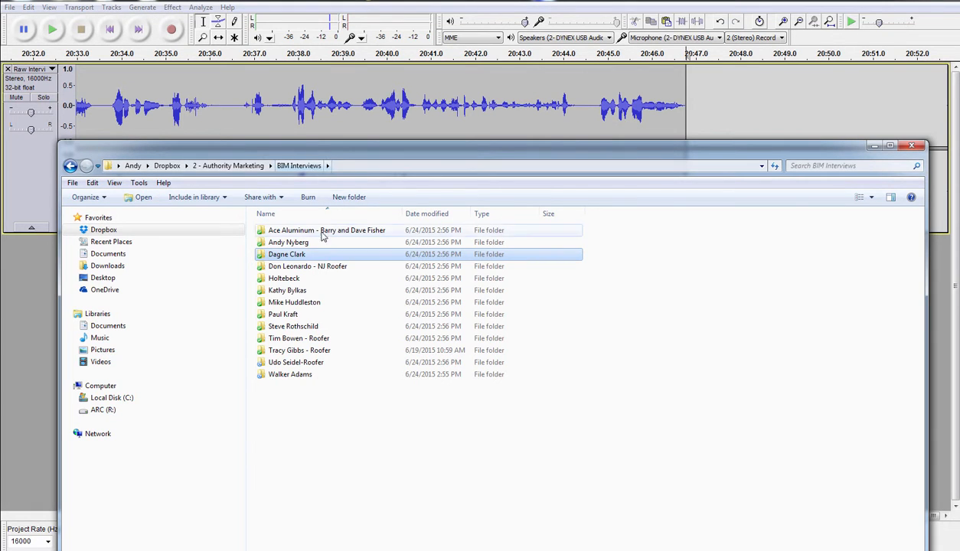
double_click(293, 254)
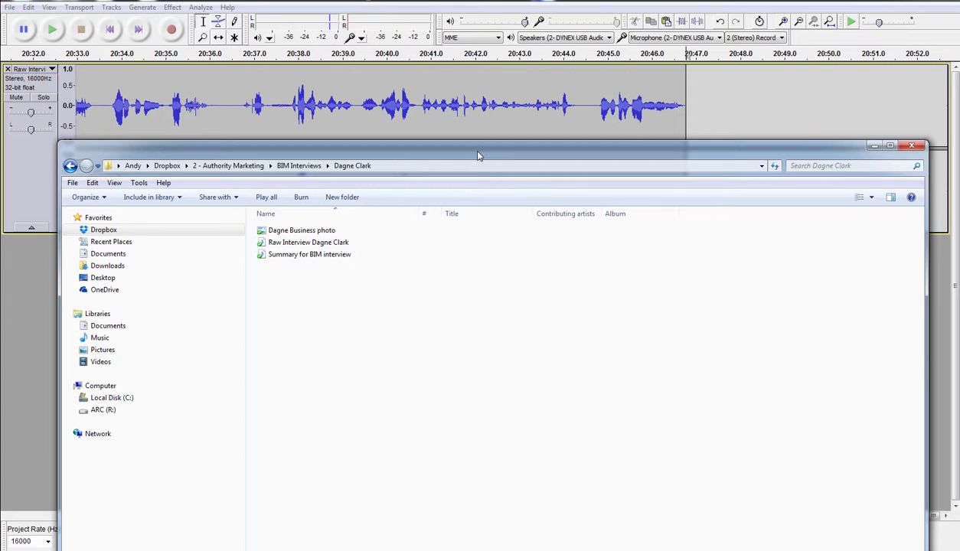
drag(478, 151, 0, 152)
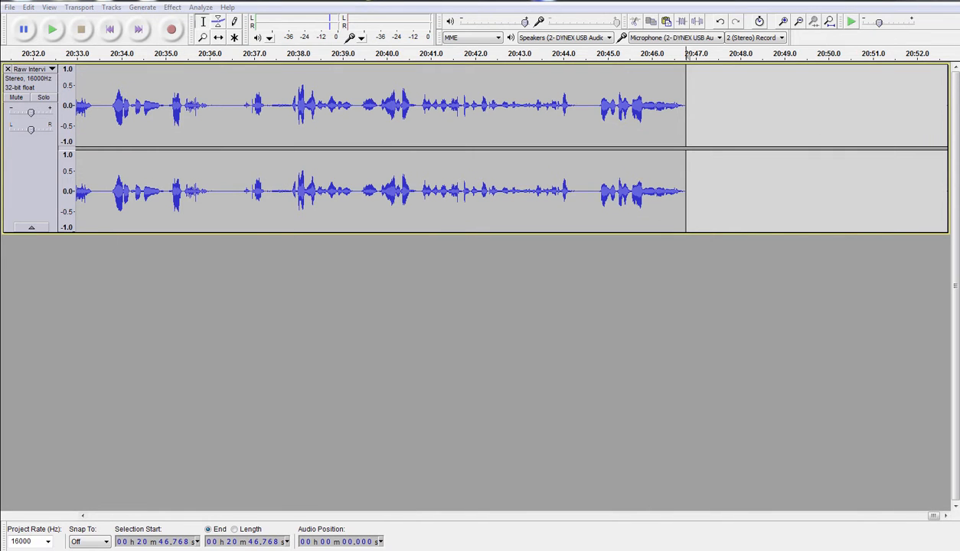
- Check the Export Audio save location, then restore and re-maximize the Audacity window
click(10, 6)
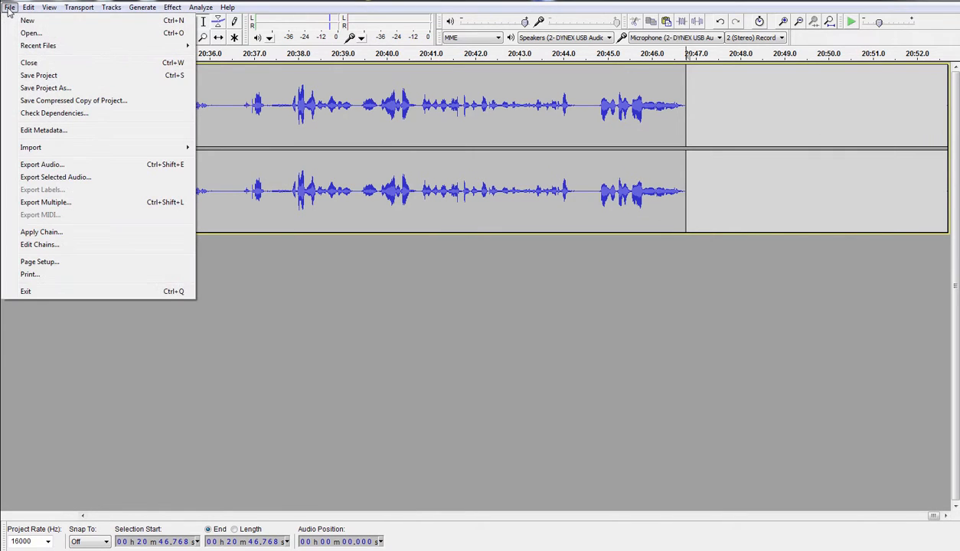
click(42, 163)
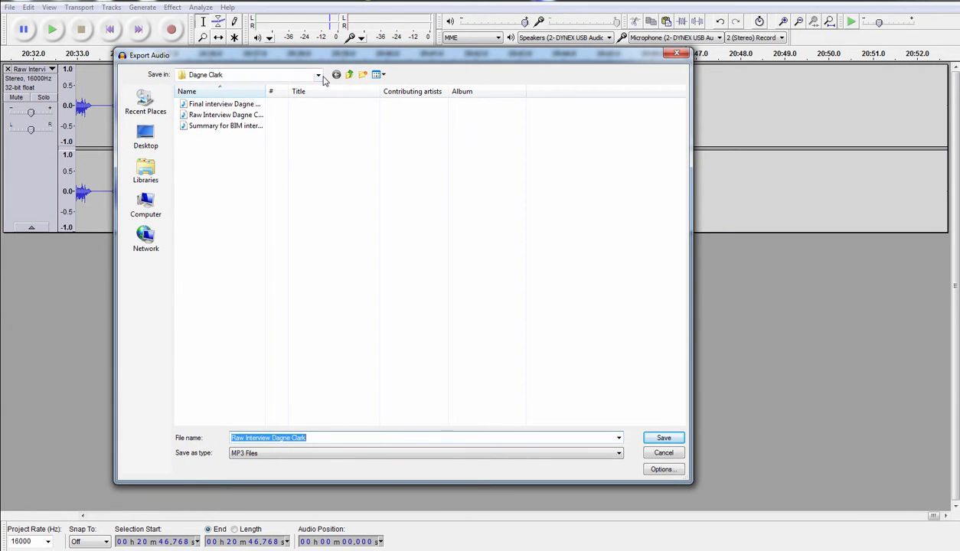
click(319, 76)
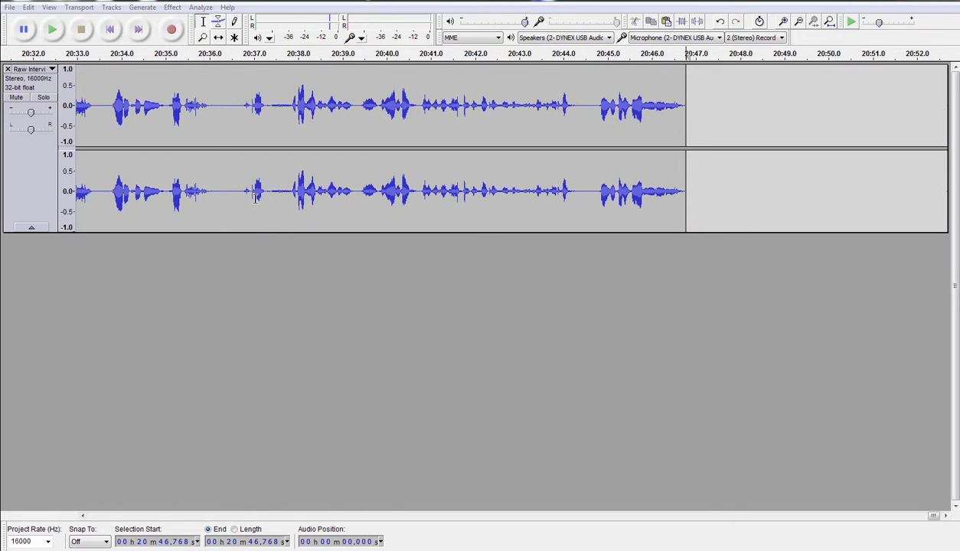
double_click(247, 3)
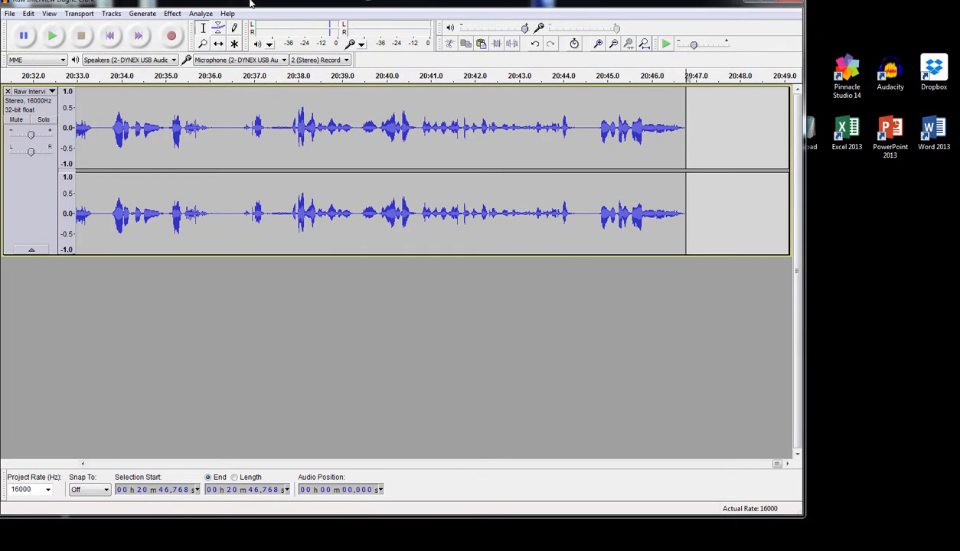
double_click(541, 3)
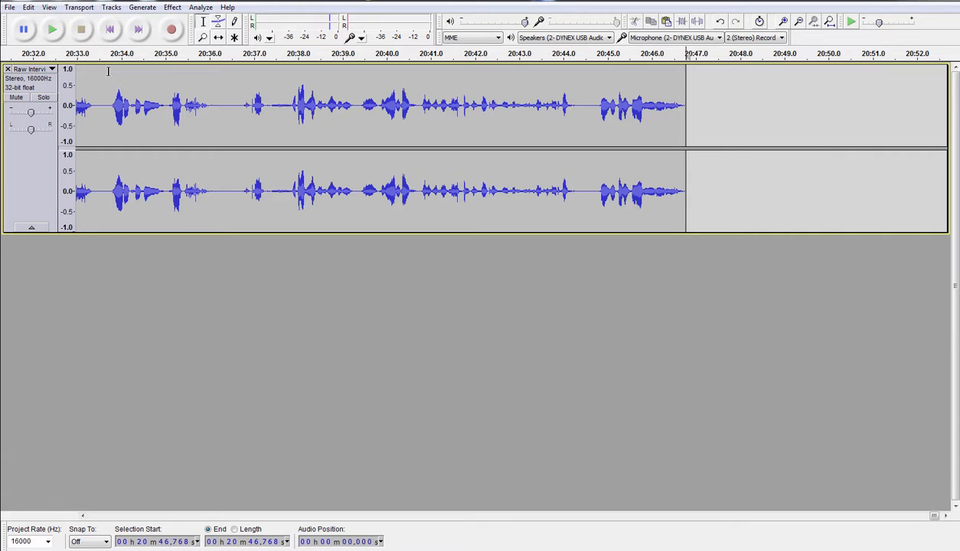
click(12, 8)
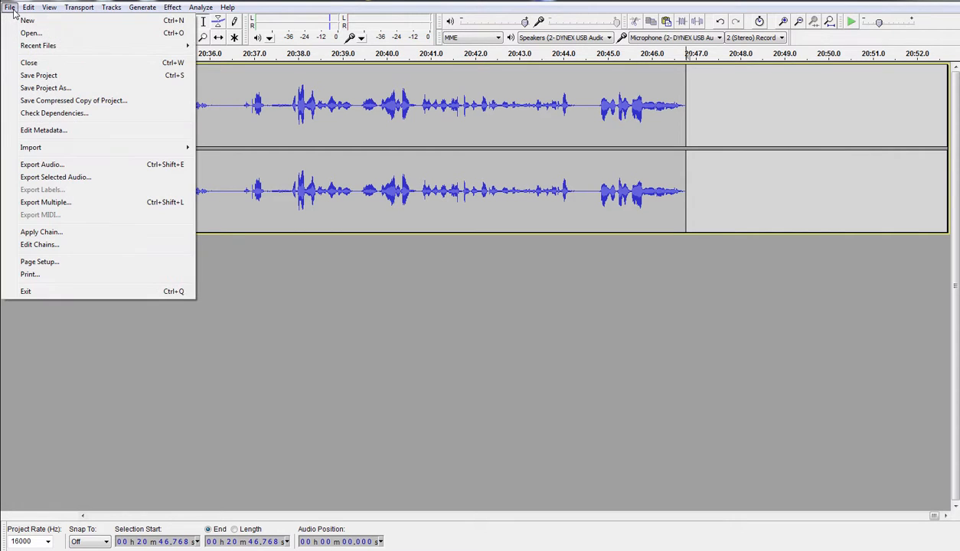
- Browse the export location to Desktop > user > Dropbox > 2 - Authority Marketing > BIM Interviews > interviewee's folder
click(67, 165)
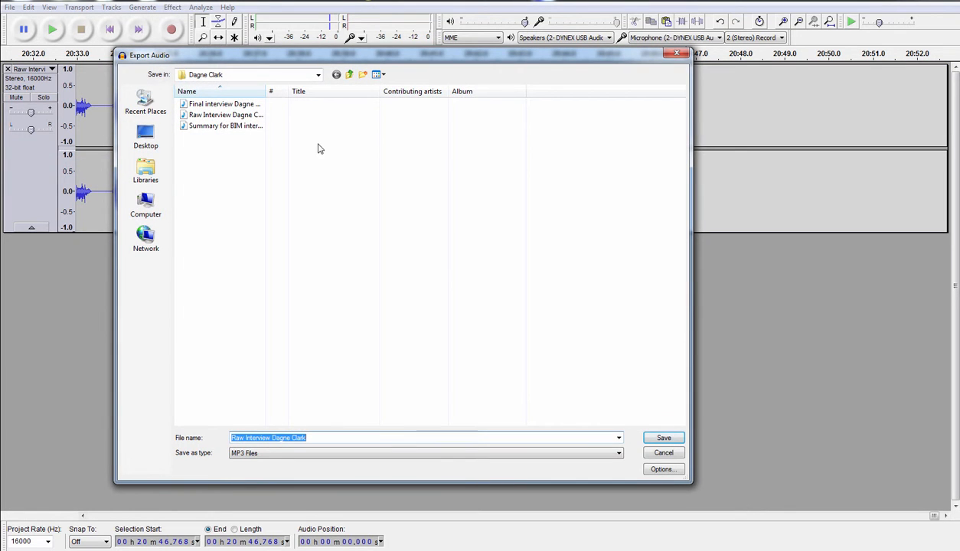
click(146, 140)
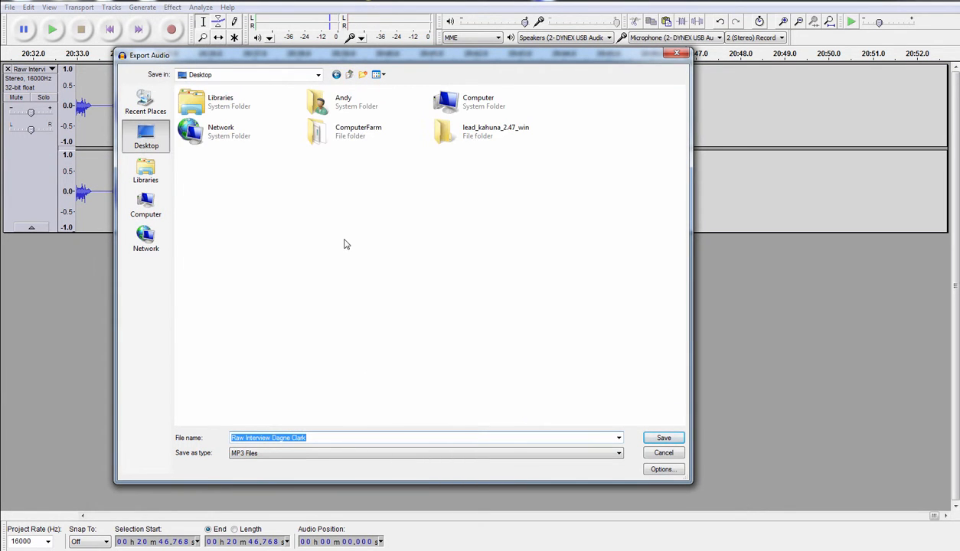
double_click(320, 105)
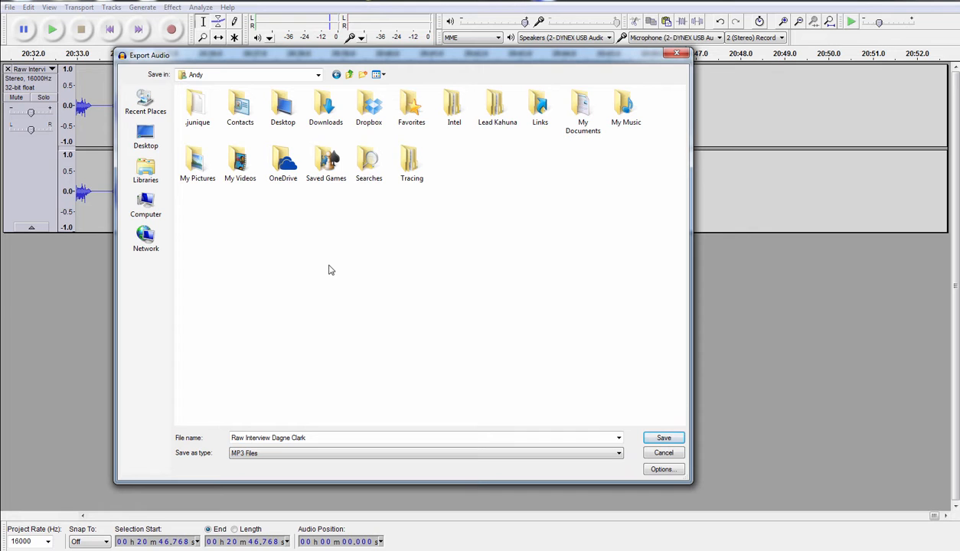
double_click(374, 119)
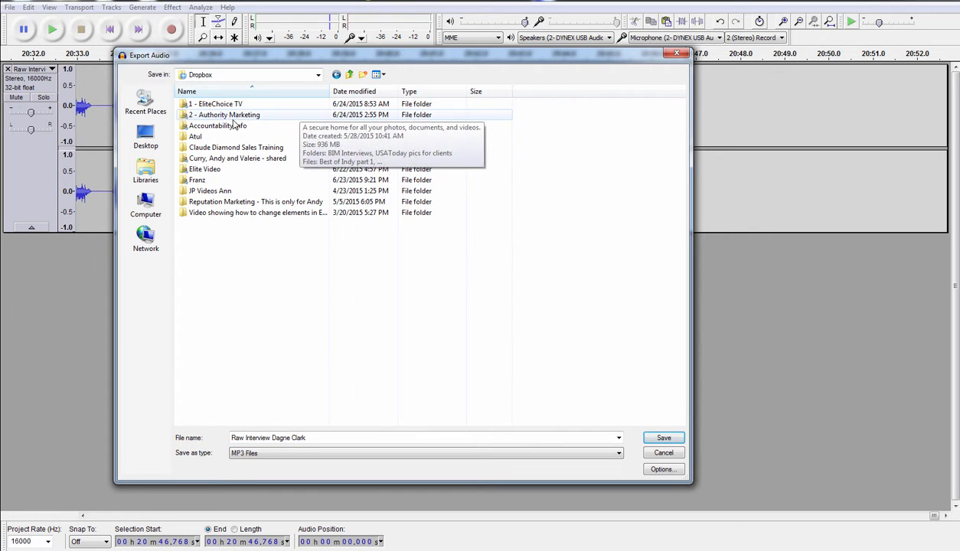
double_click(234, 118)
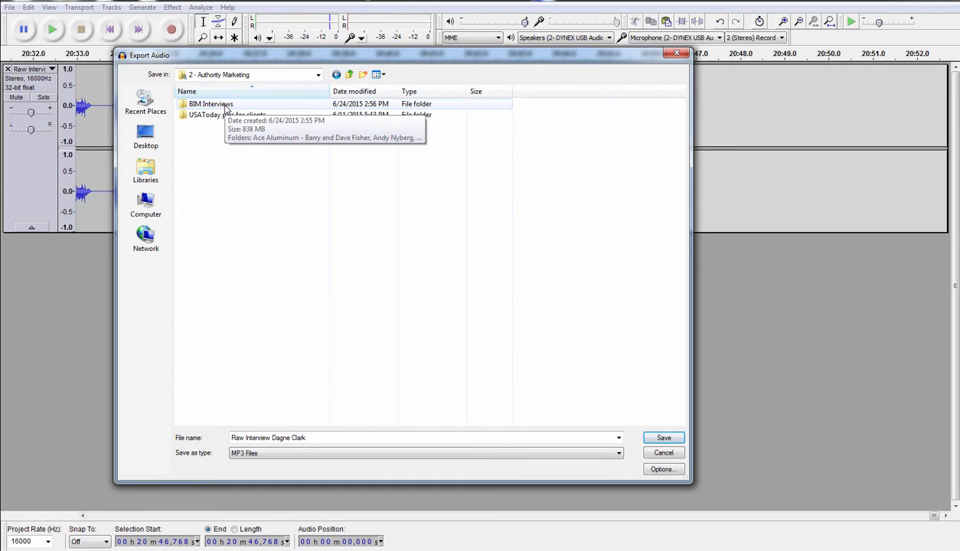
double_click(227, 106)
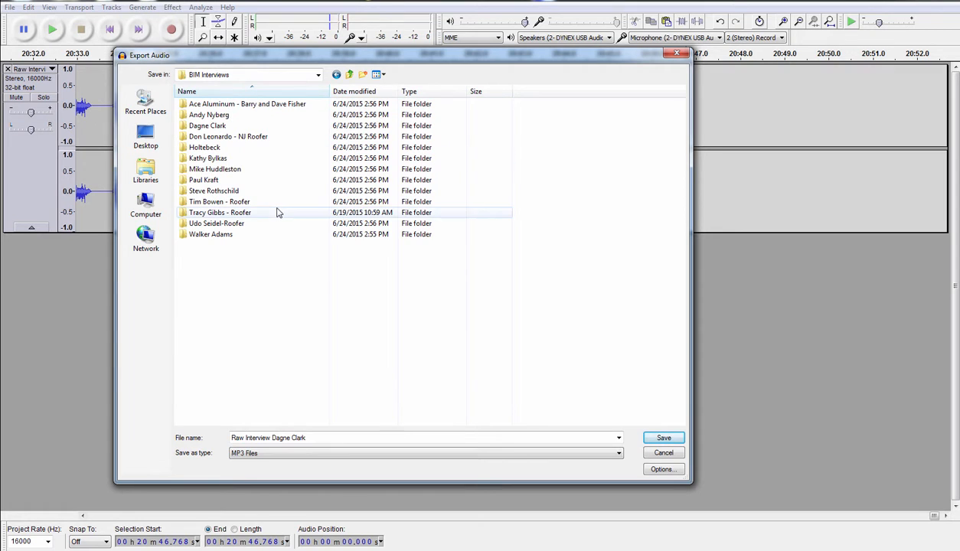
double_click(219, 127)
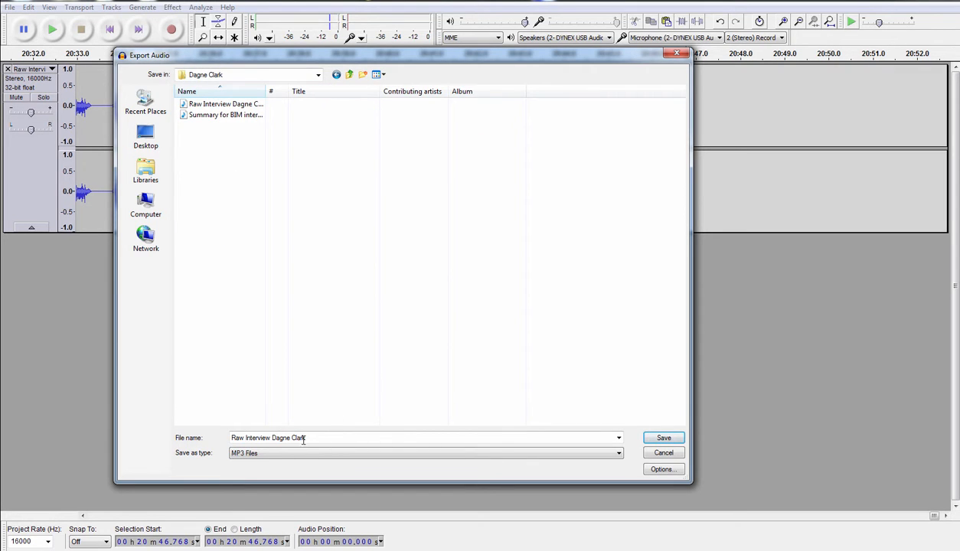
- Rename Raw to Final for 'Final Interview', save as MP3, and accept the blank metadata
triple_click(245, 439)
double_click(244, 439)
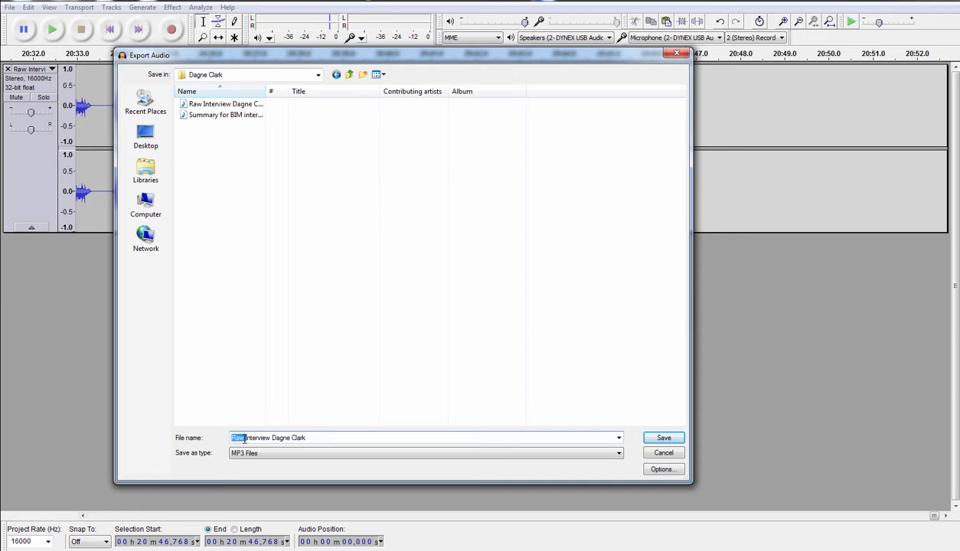
text(Final)
click(663, 437)
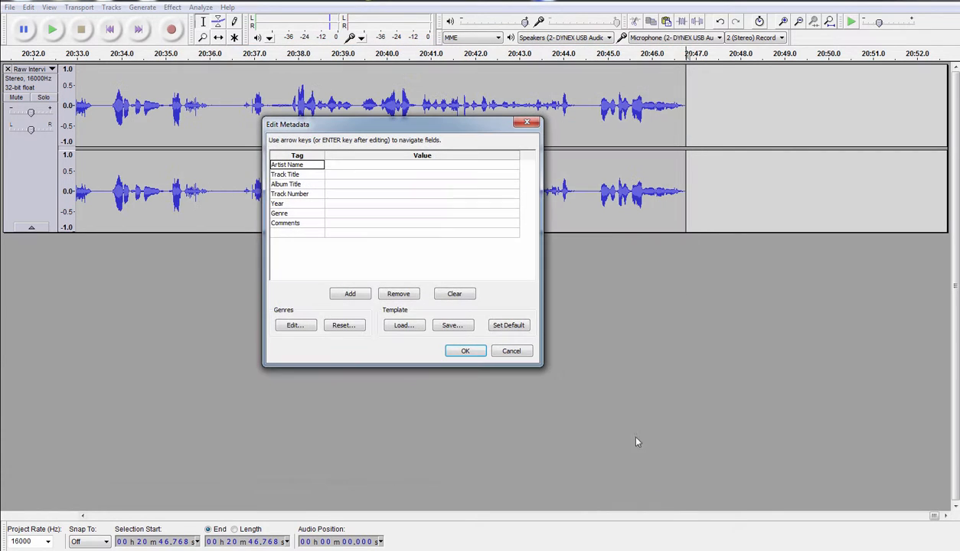
click(465, 352)
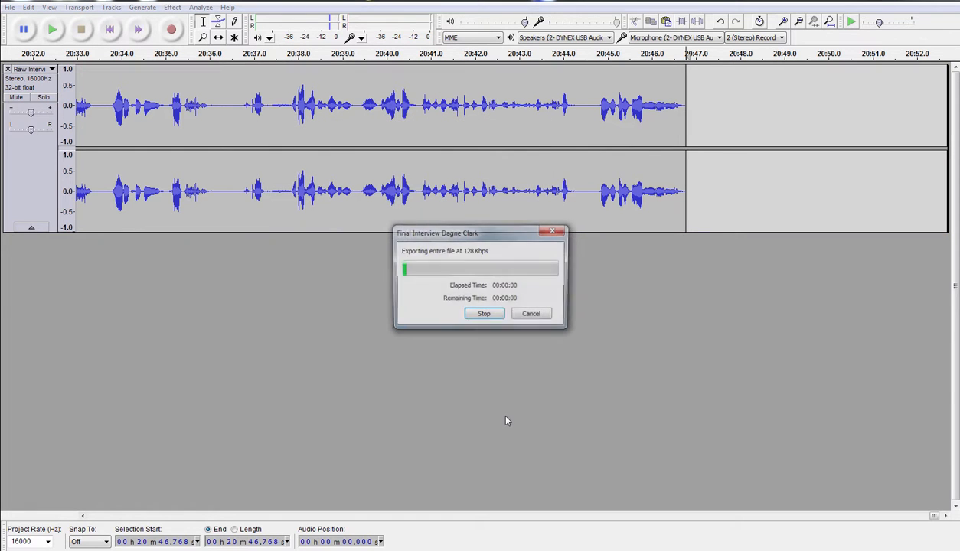
drag(0, 158, 741, 163)
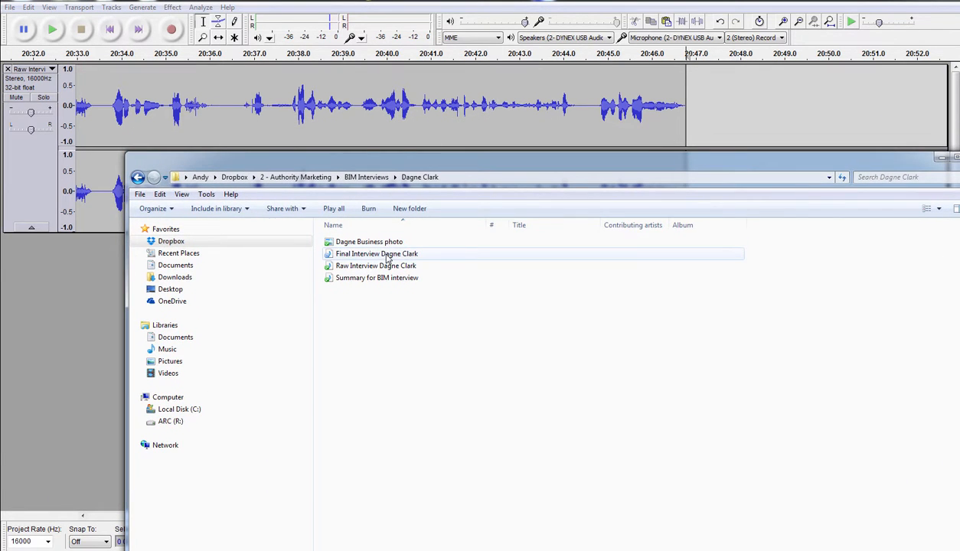
- Position the Explorer window over Audacity and select the Final Interview MP3 (19.0 MB, 20:46)
drag(443, 165, 404, 364)
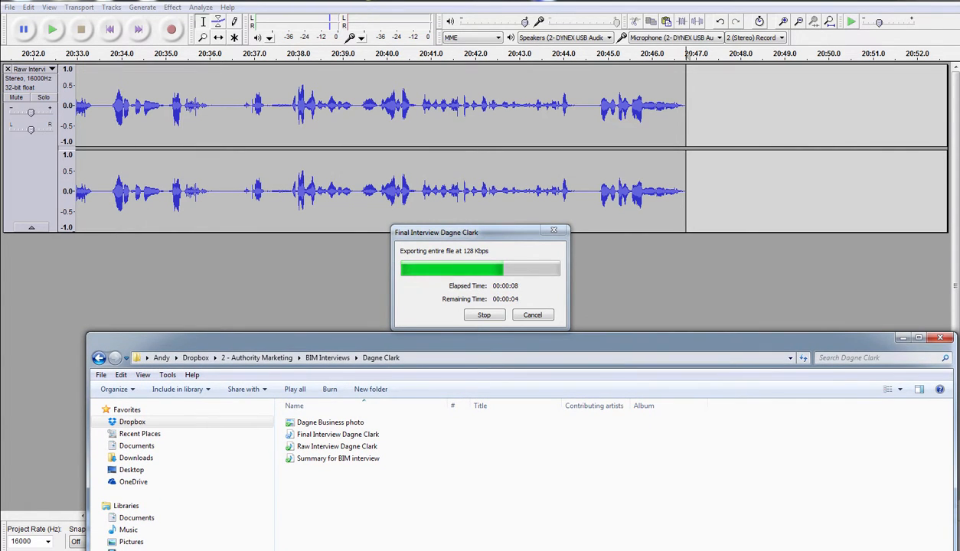
drag(379, 338, 336, 38)
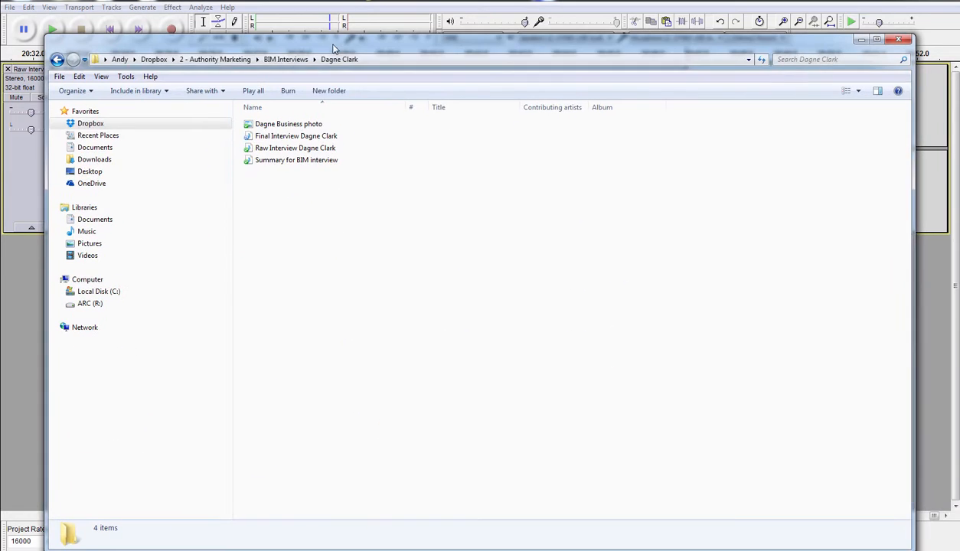
click(309, 137)
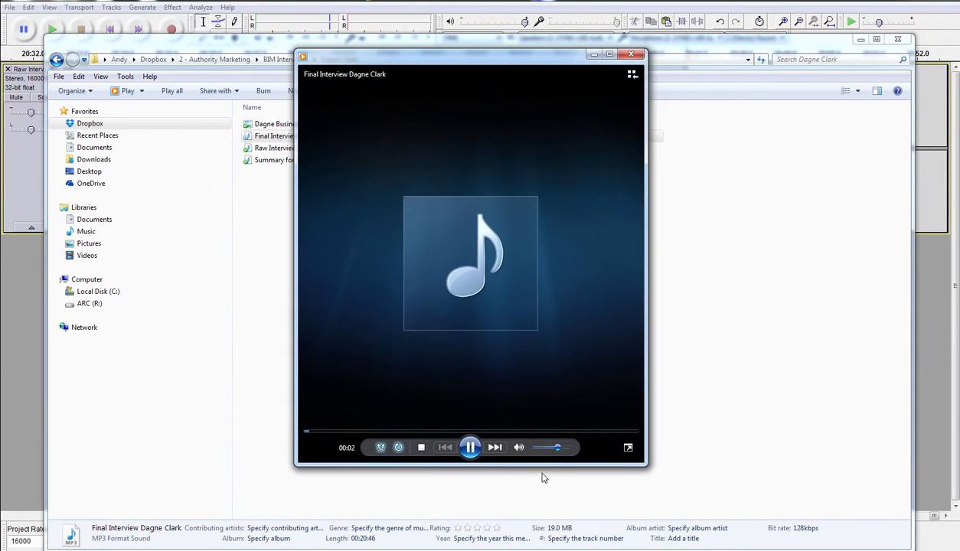
- Stop and replay the Final Interview MP3 in Windows Media Player, then close the player
click(421, 447)
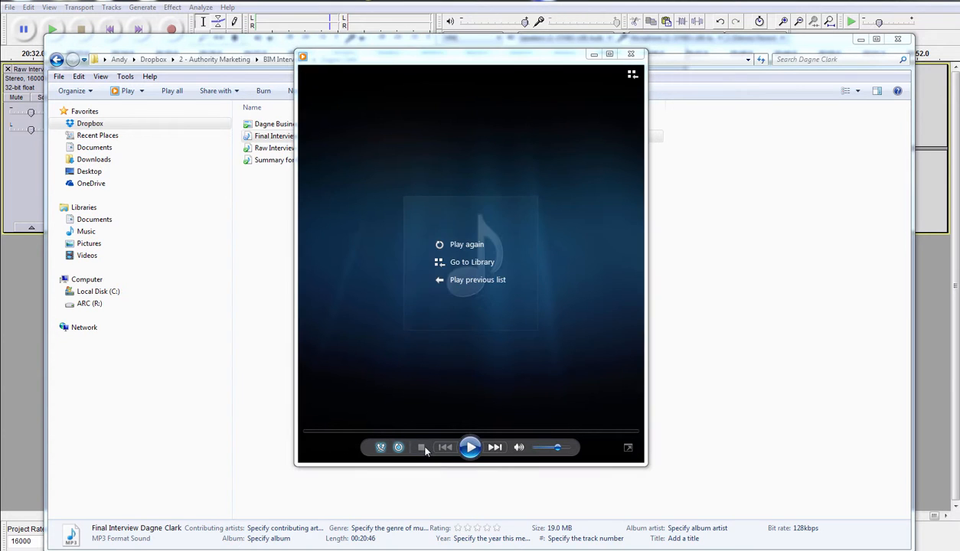
click(472, 451)
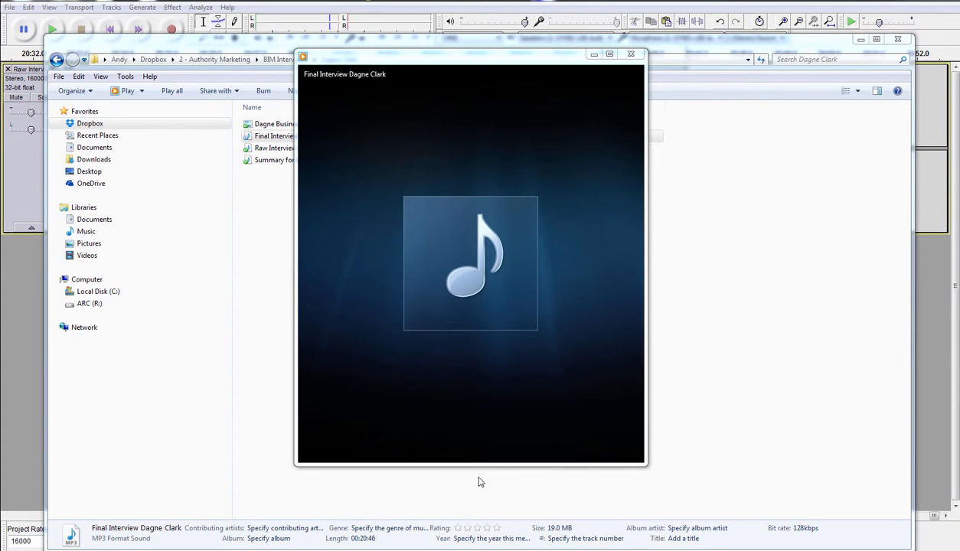
mouse_move(525, 385)
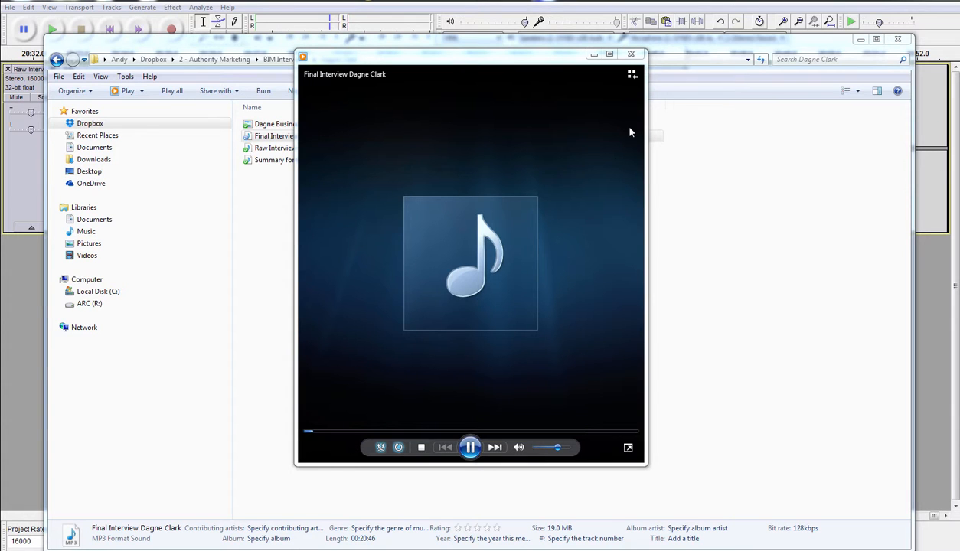
click(631, 54)
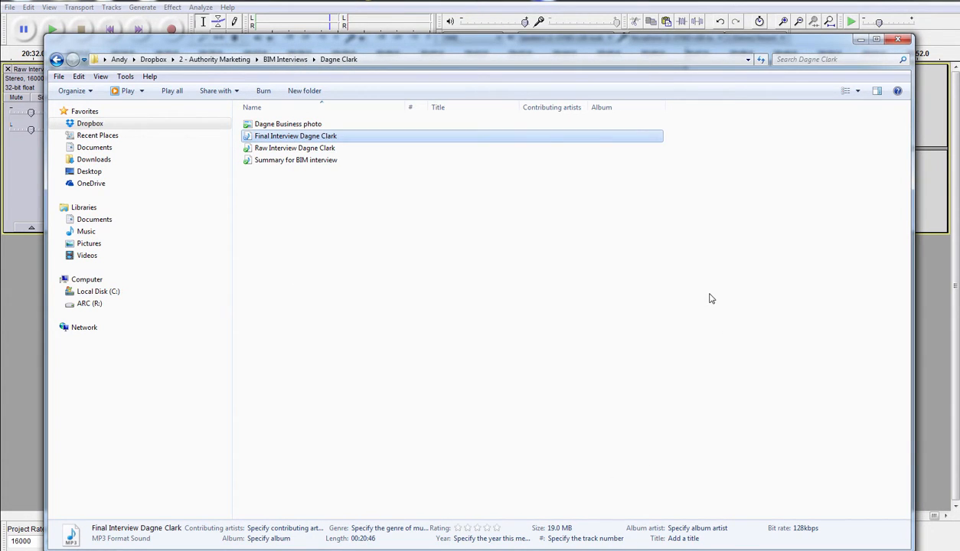